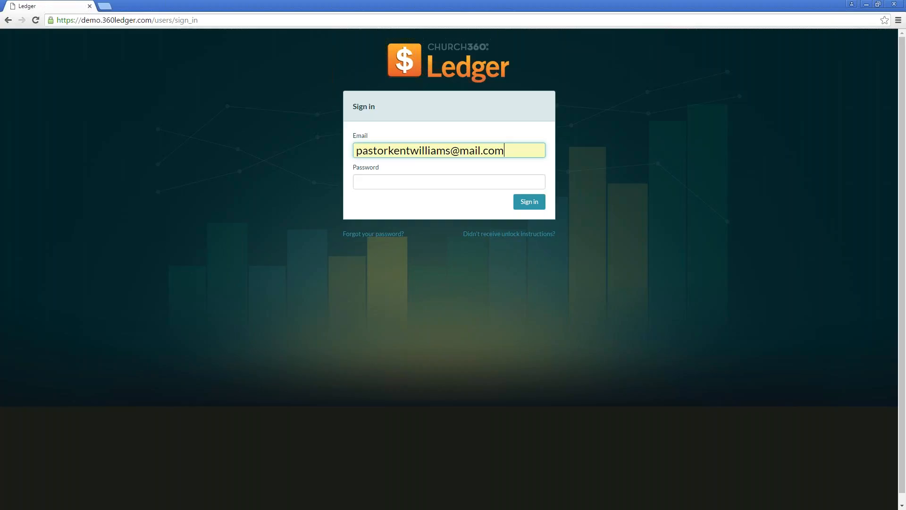
Enter the account password on the sign-in page and sign in to the ledger
key("alt+Tab")
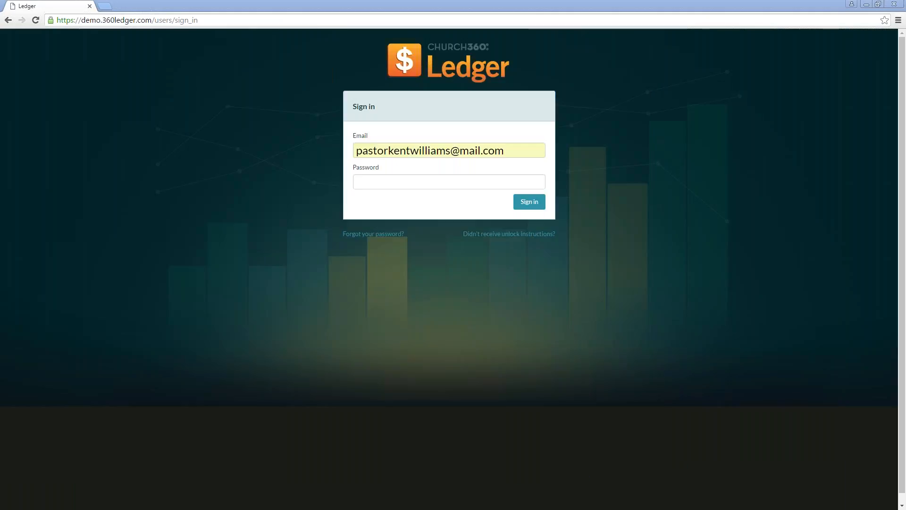
left_click(430, 182)
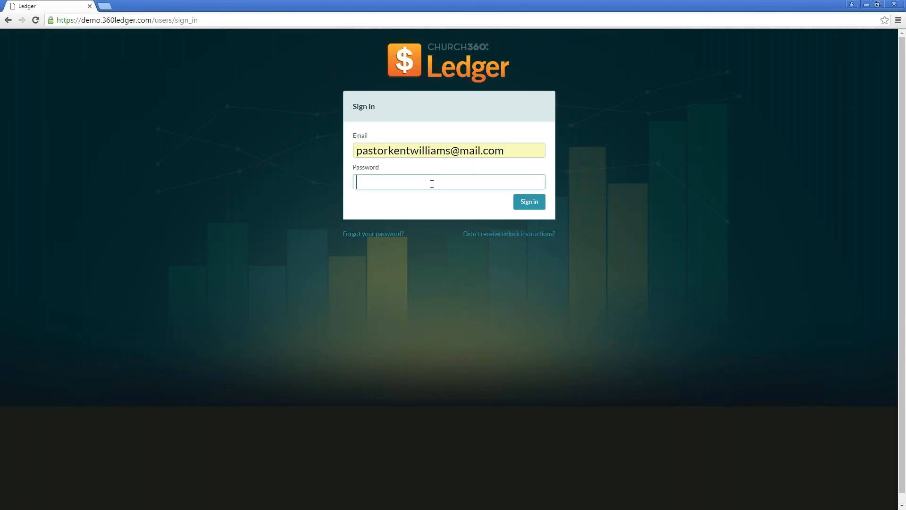
type("••••••")
key("BackSpace")
key("BackSpace")
key("BackSpace")
key("BackSpace")
key("BackSpace")
key("BackSpace")
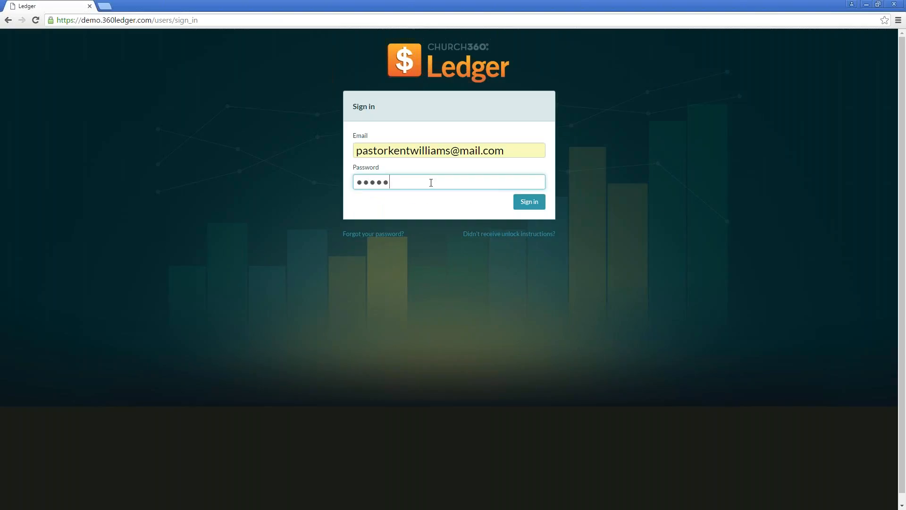
type("••••••••")
key("Return")
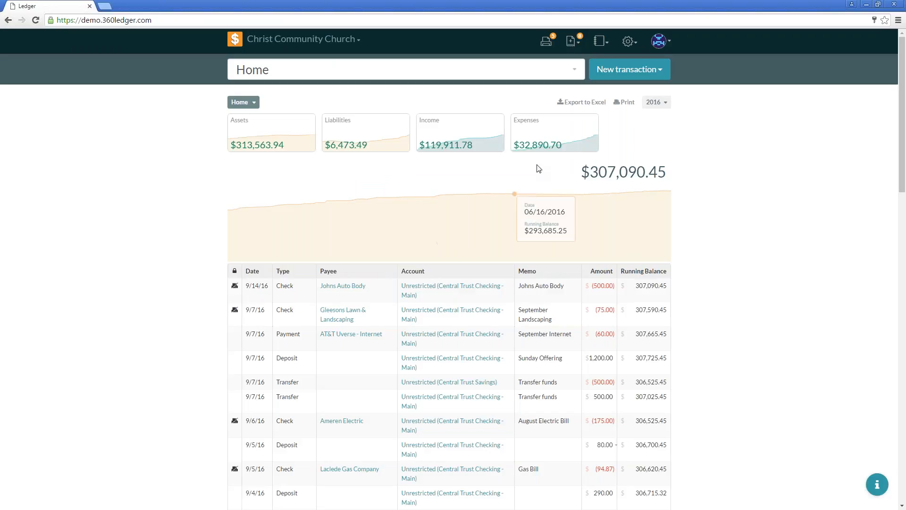
Draft a transfer from Unrestricted (Central Trust Checking - Main) to Bible Study Books, and close it without saving
left_click(633, 75)
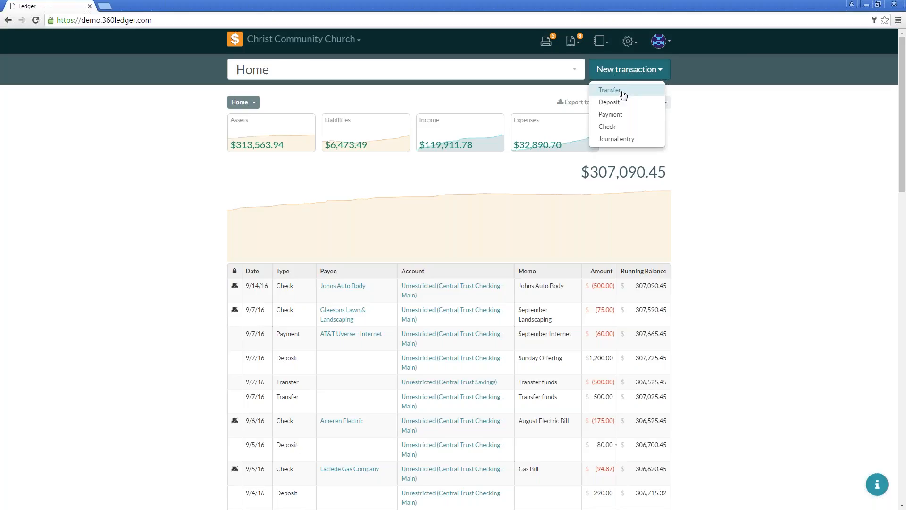
left_click(622, 92)
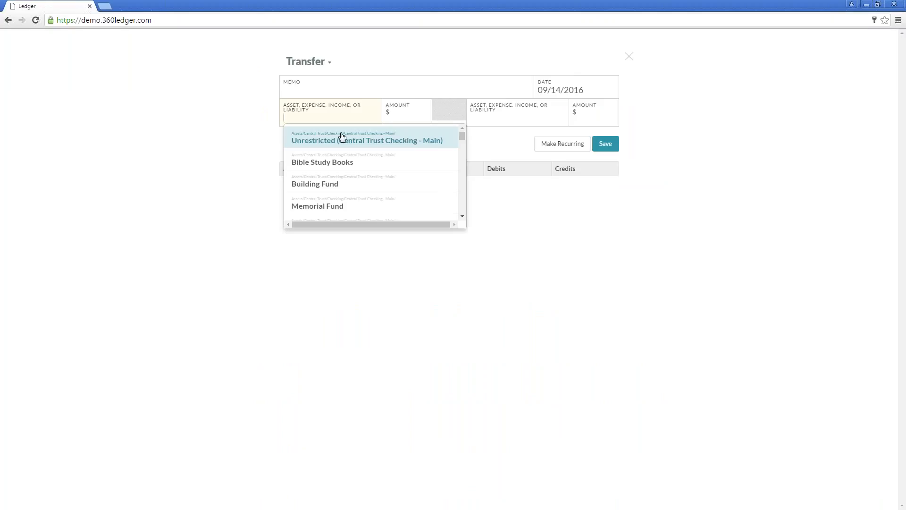
left_click(338, 142)
left_click(488, 111)
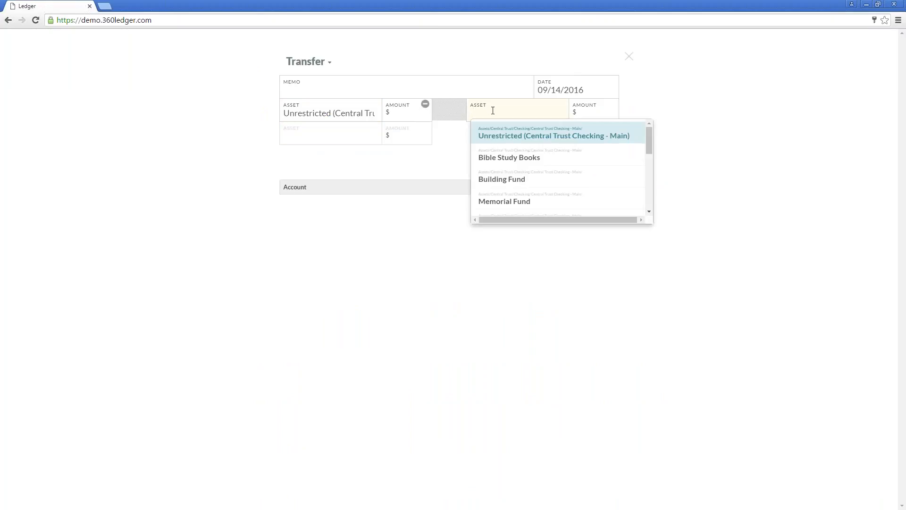
left_click(490, 158)
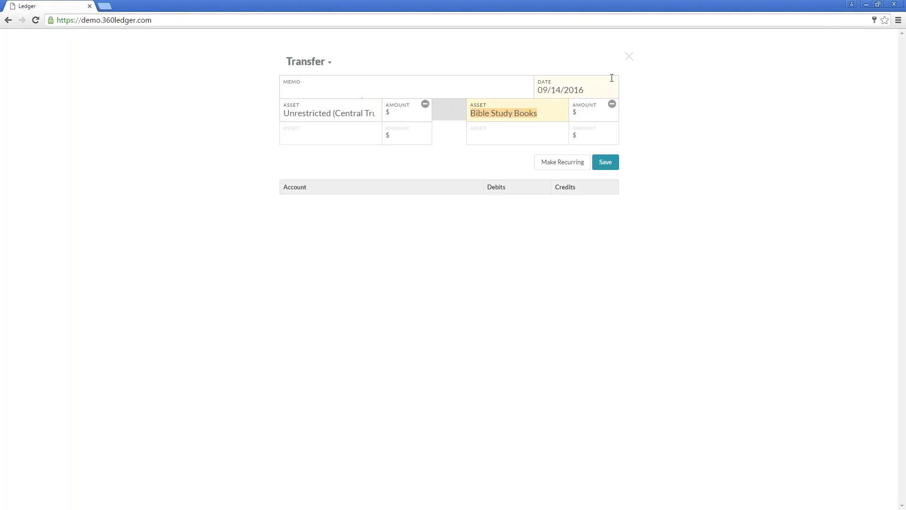
left_click(629, 57)
Draft a deposit with asset Unrestricted (Central Trust Checking - Main) and income Building Fund, and discard it
left_click(629, 70)
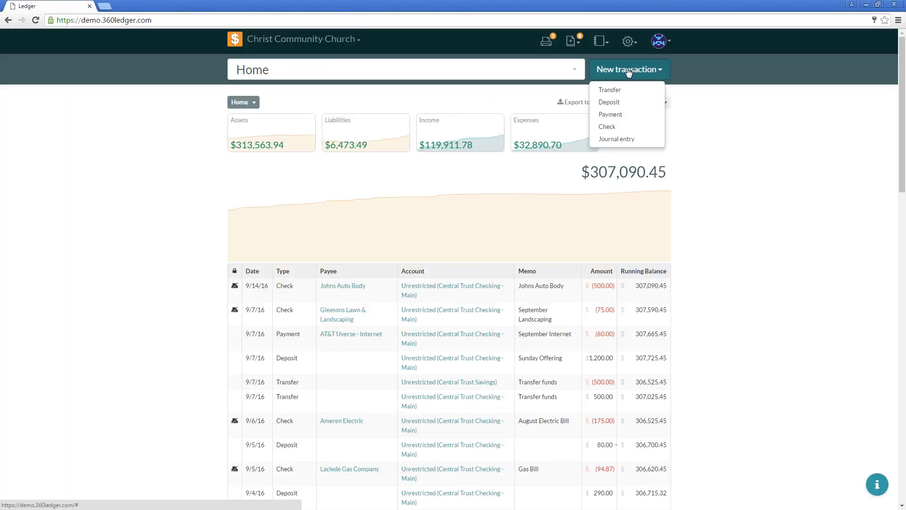
left_click(619, 103)
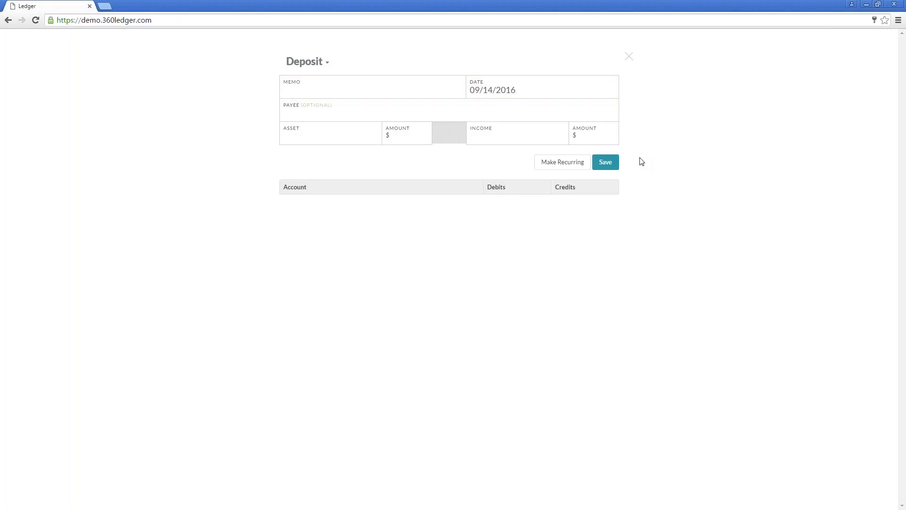
left_click(357, 138)
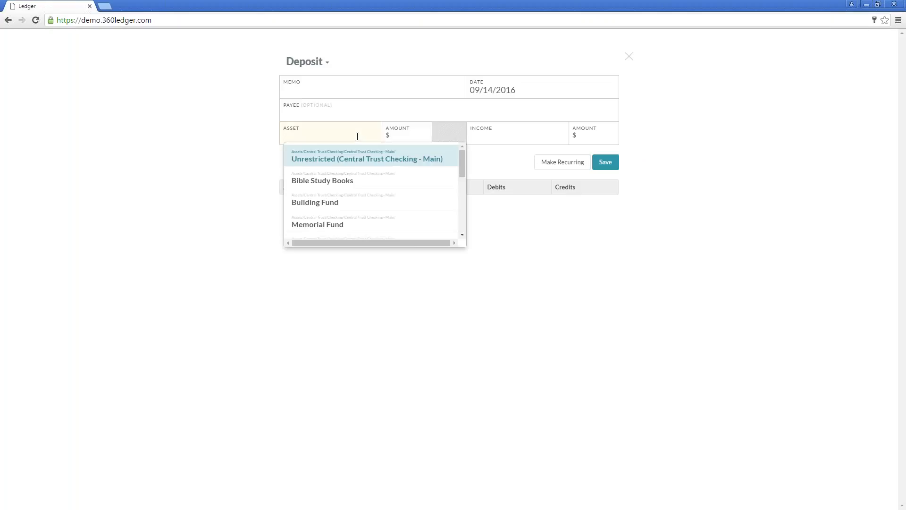
left_click(350, 159)
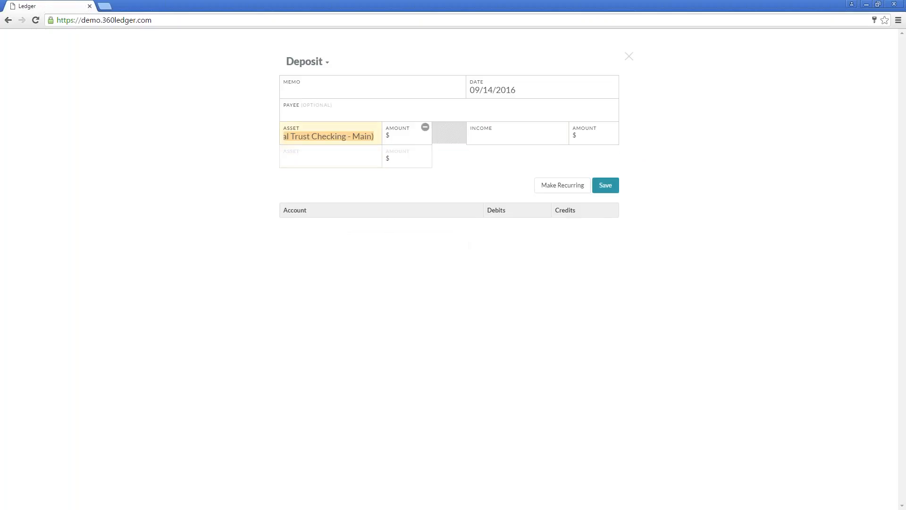
left_click(482, 141)
left_click(518, 182)
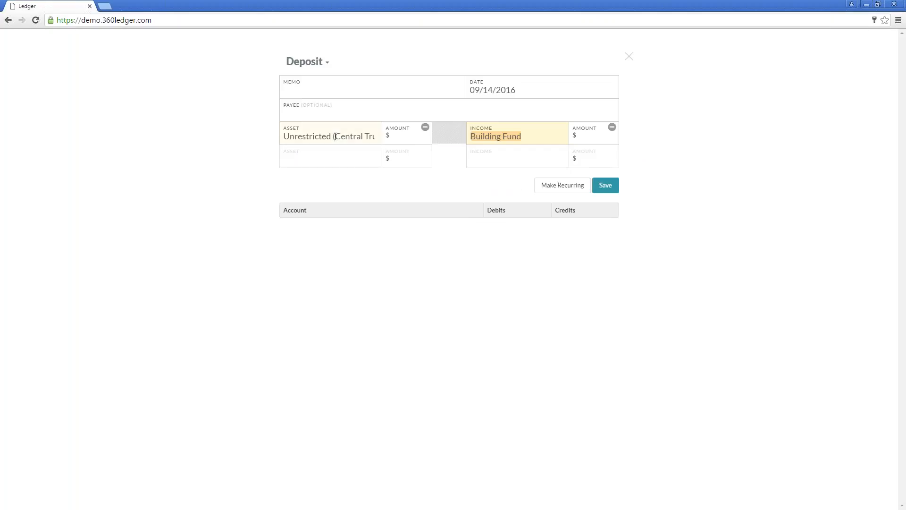
left_click(612, 127)
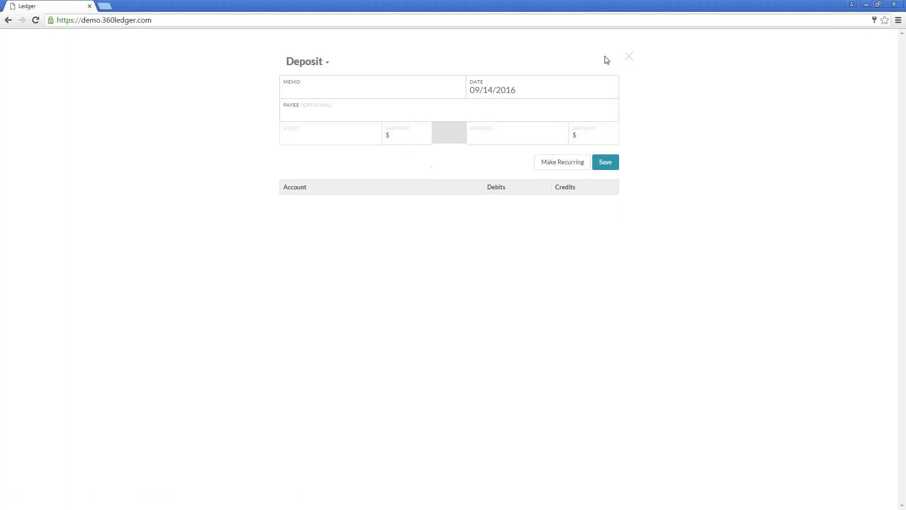
left_click(629, 56)
Examine the fields of a blank payment transaction and close it without saving
left_click(632, 71)
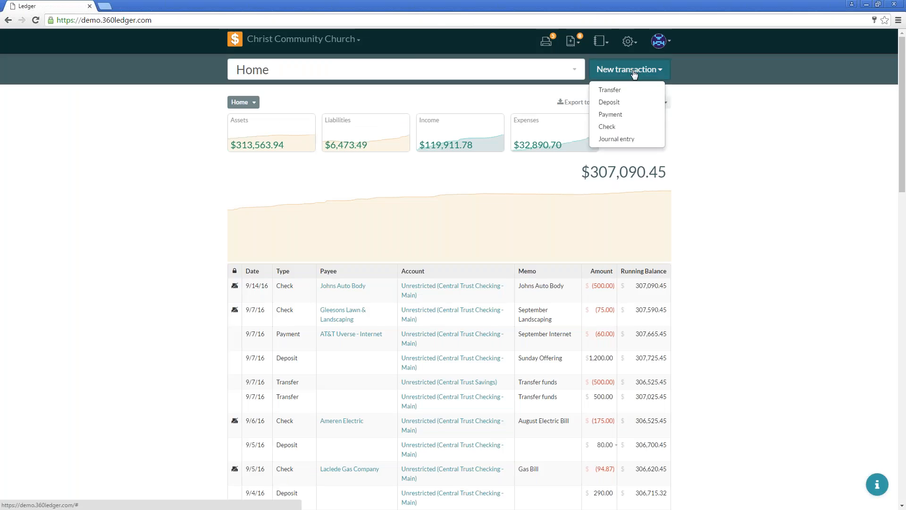
left_click(613, 115)
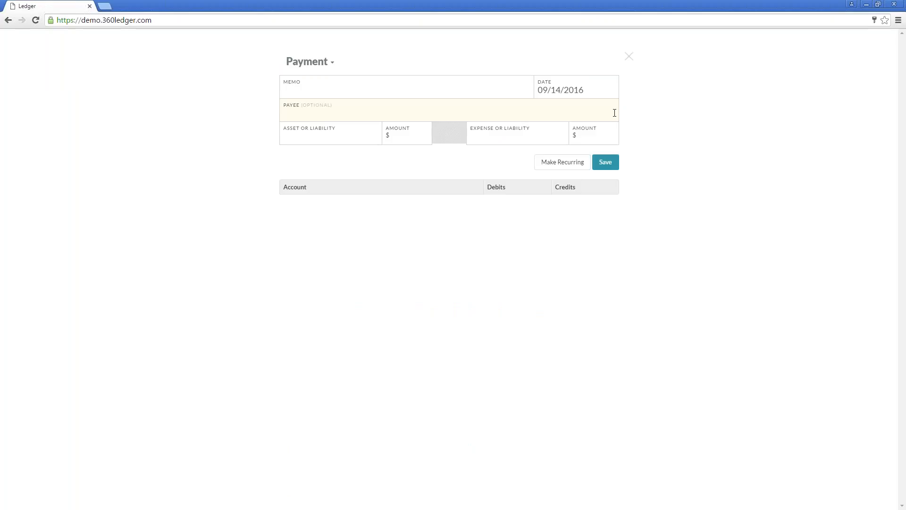
left_click(329, 141)
left_click(629, 57)
Examine the layout and fields of a blank check transaction and close it without saving
left_click(628, 69)
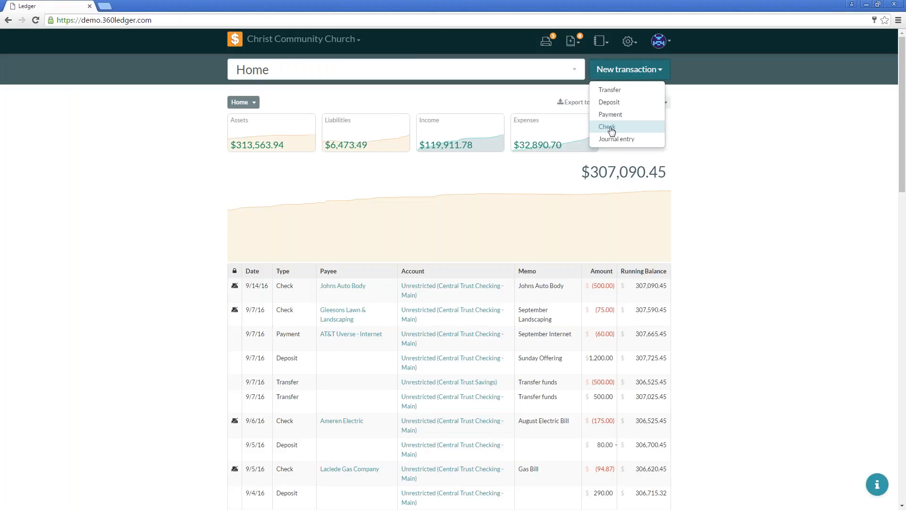
left_click(613, 127)
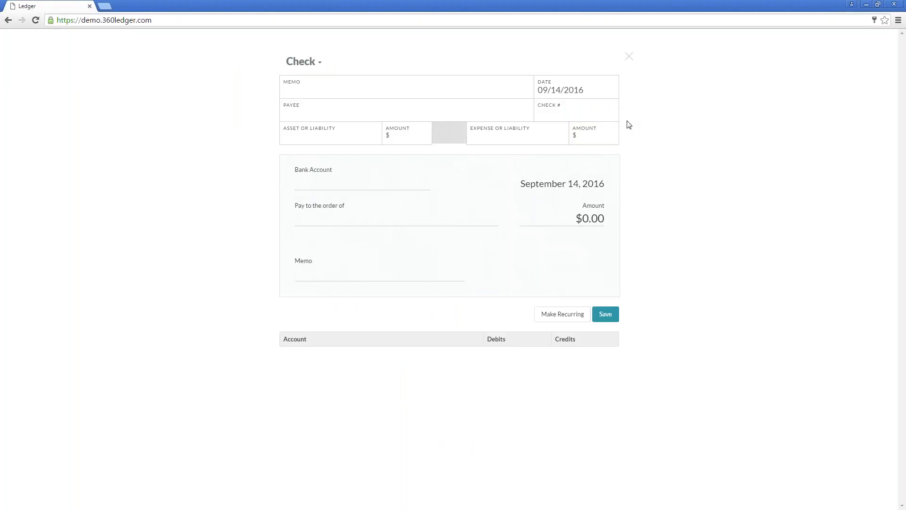
left_click(629, 58)
Examine the account, debit and credit fields of a blank journal entry and close it without saving
left_click(630, 71)
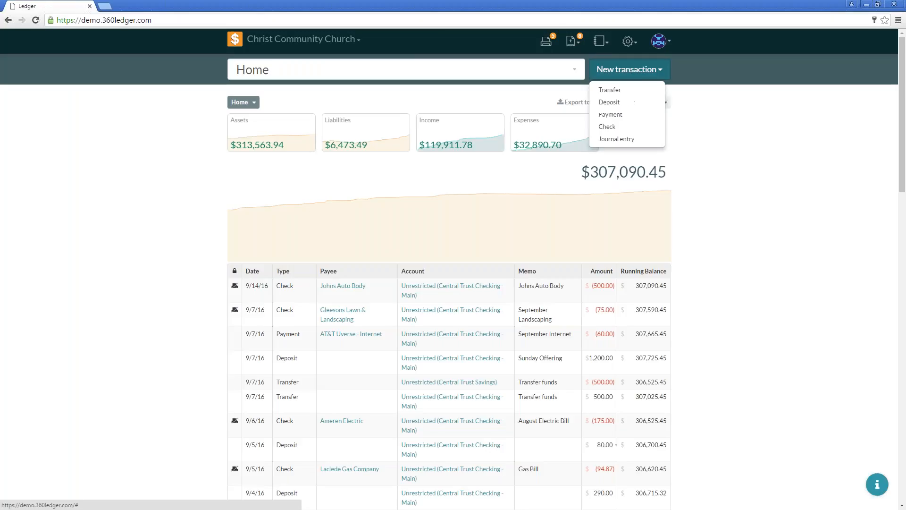
left_click(629, 140)
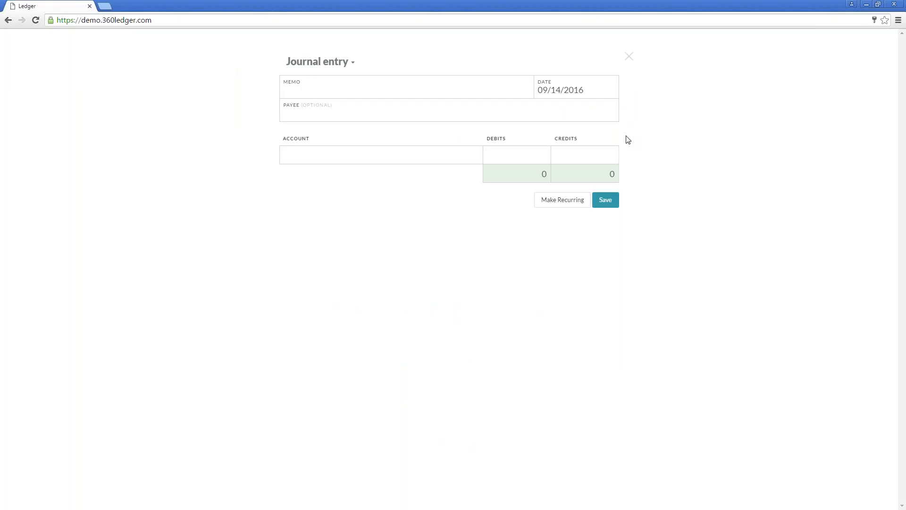
left_click(632, 63)
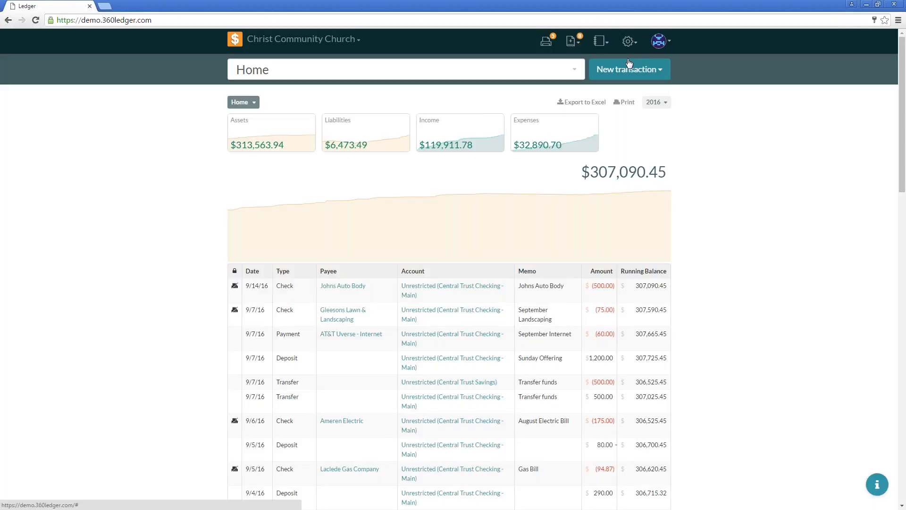
Open the Payees settings and look through the full list of payees
left_click(628, 41)
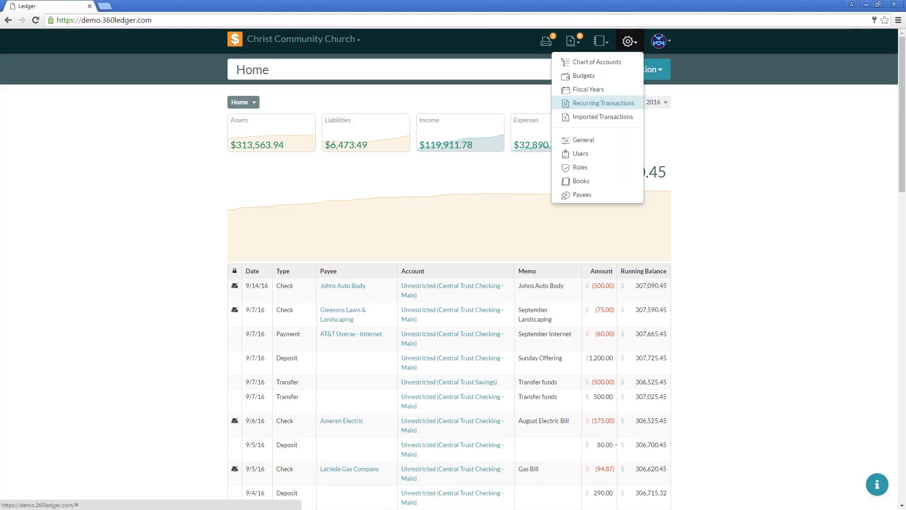
left_click(594, 195)
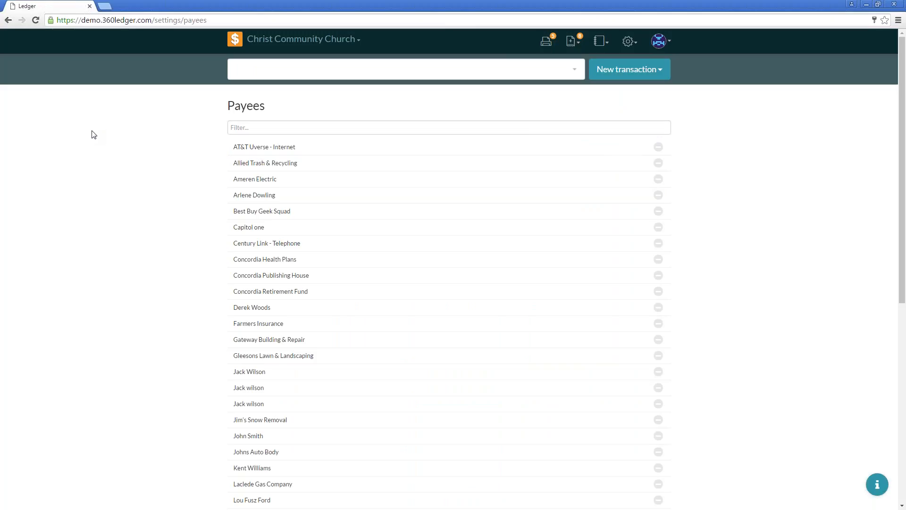
scroll(467, 383, "down", 8)
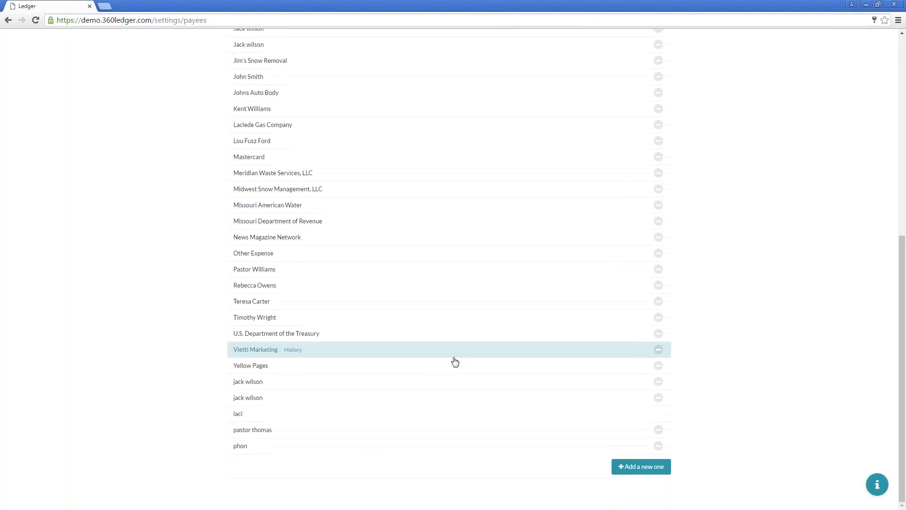
scroll(241, 396, "up", 8)
scroll(241, 433, "down", 6)
scroll(613, 479, "down", 2)
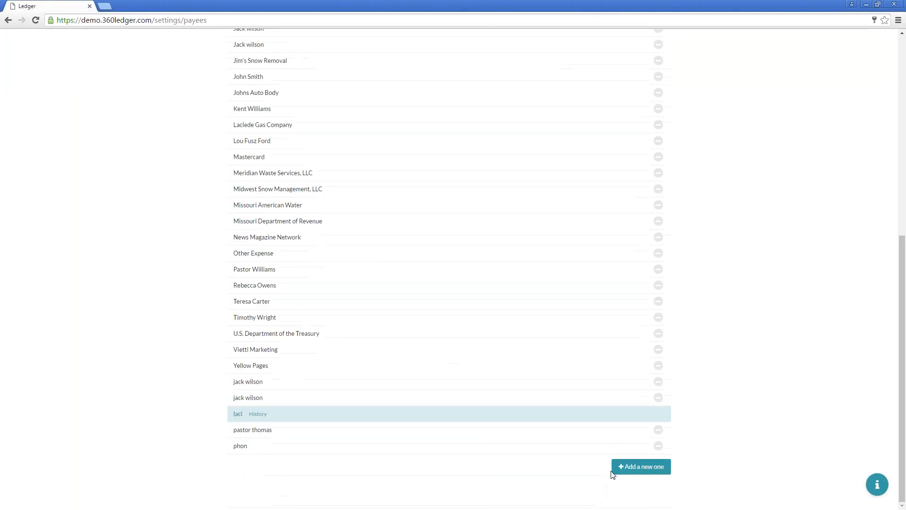
Examine the name, address, phone and notes fields for adding a new payee, and cancel the entry
left_click(632, 468)
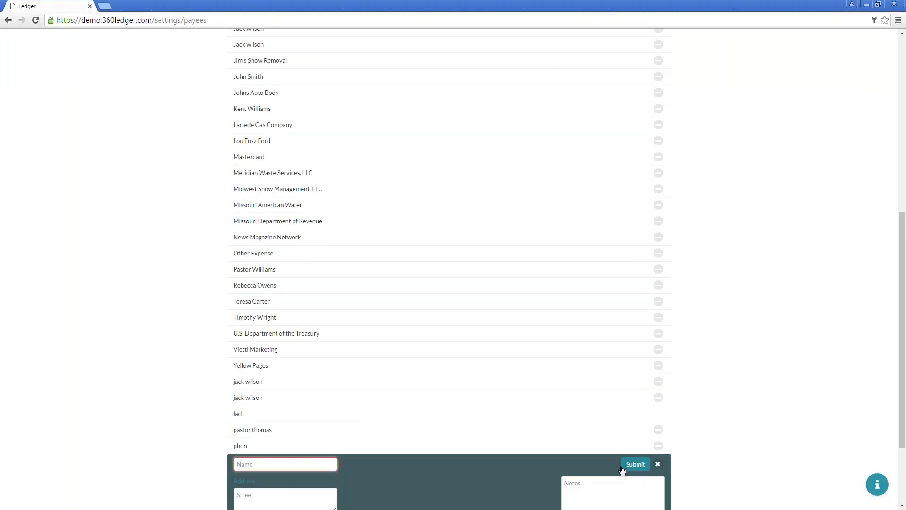
scroll(627, 467, "down", 2)
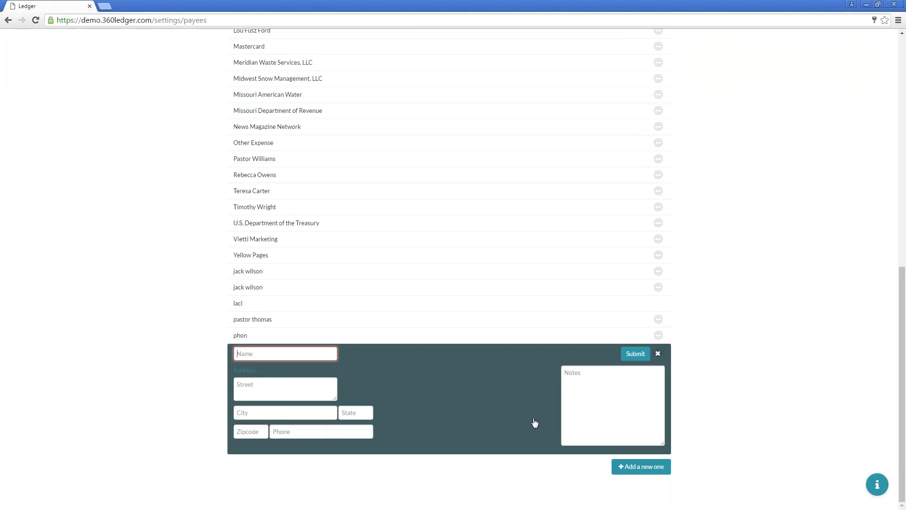
left_click(658, 353)
Draft a check with Sam's Club entered as a new payee, and close it without saving
scroll(679, 353, "up", 10)
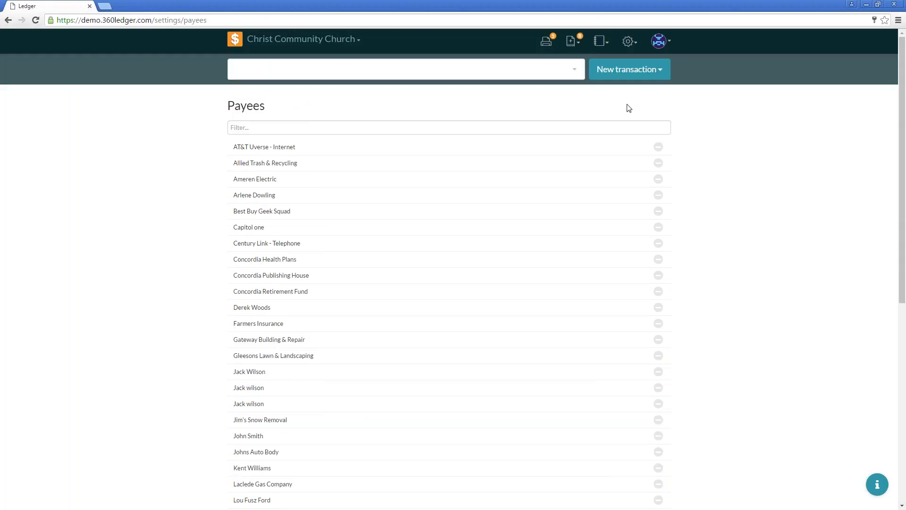
left_click(615, 73)
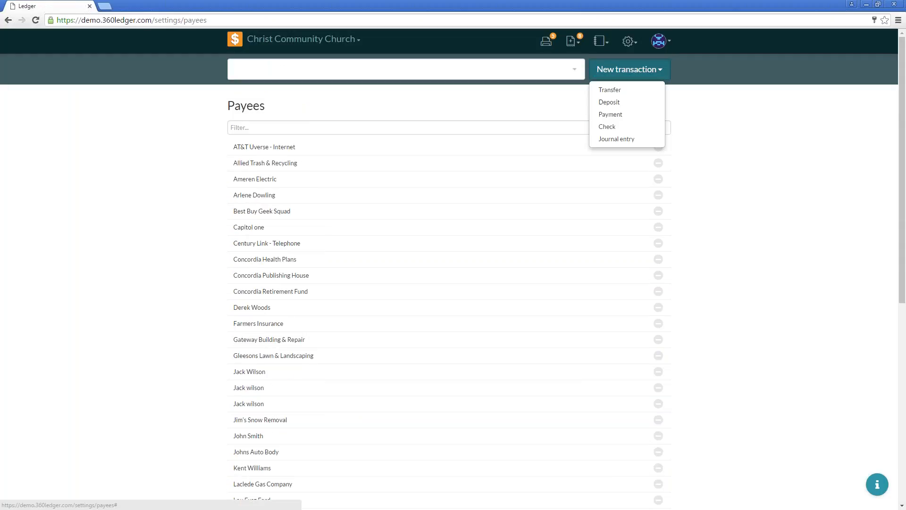
left_click(608, 127)
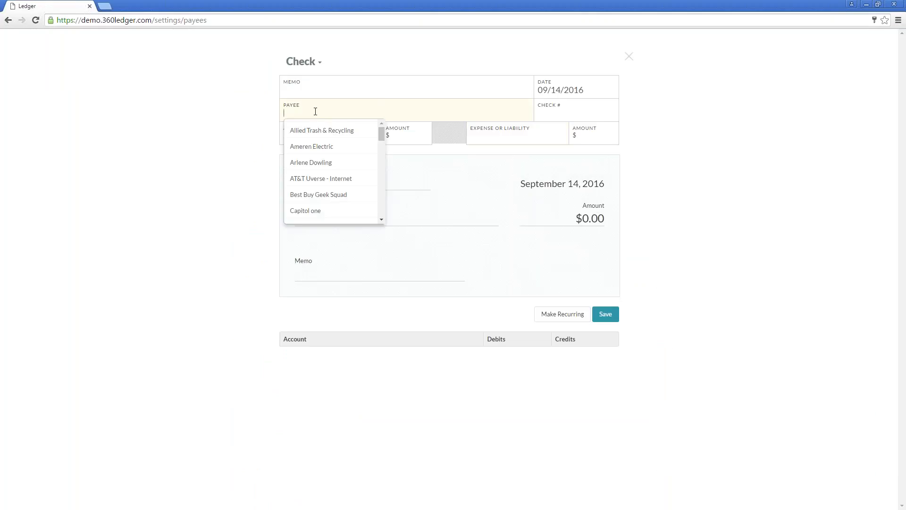
type("Sam's Club")
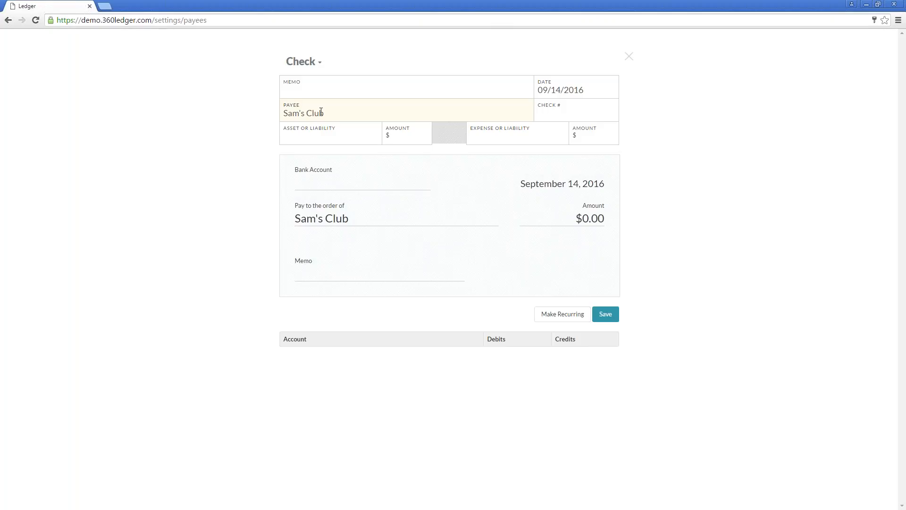
left_click(628, 59)
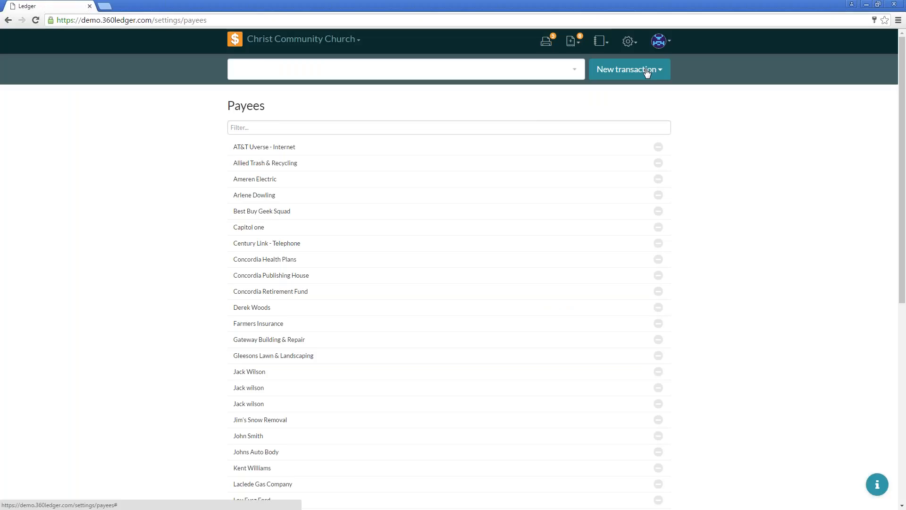
Start a new check drawn from Unrestricted (Central Trust Checking - Main) for an amount of $57.46
left_click(647, 71)
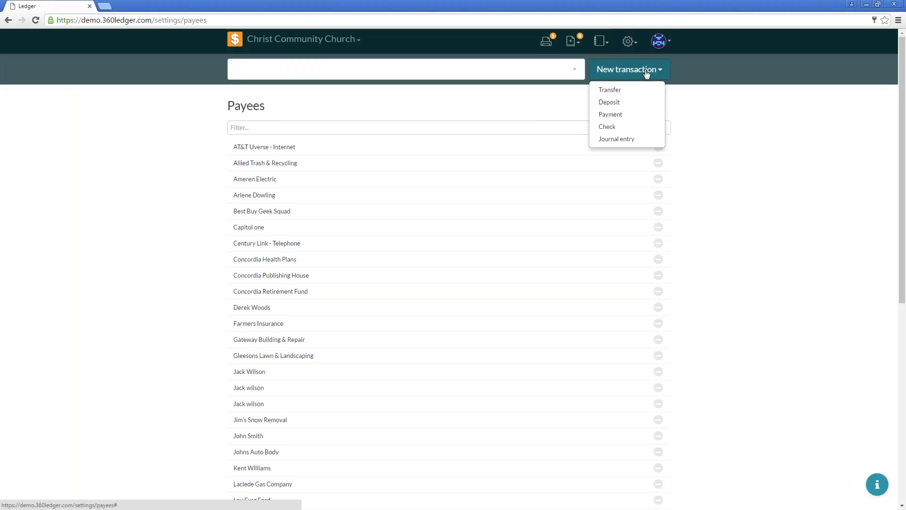
left_click(618, 126)
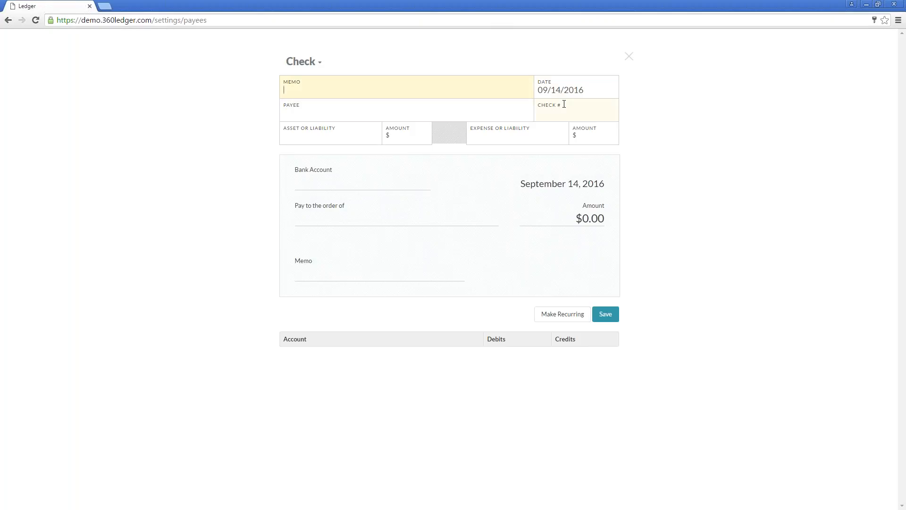
left_click(584, 93)
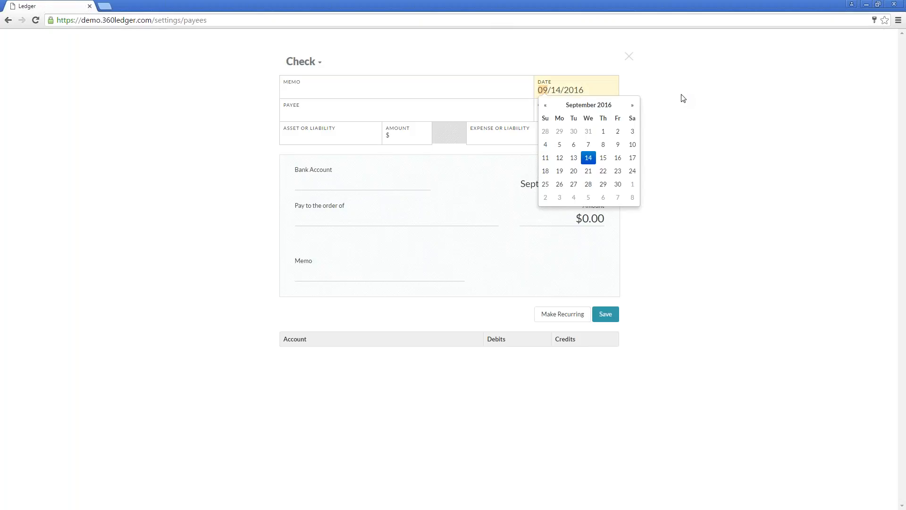
key("Tab")
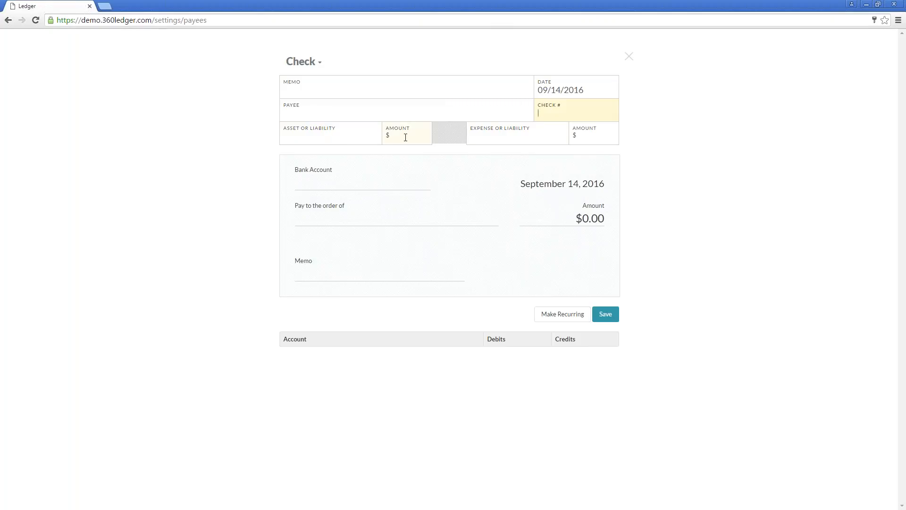
left_click(340, 137)
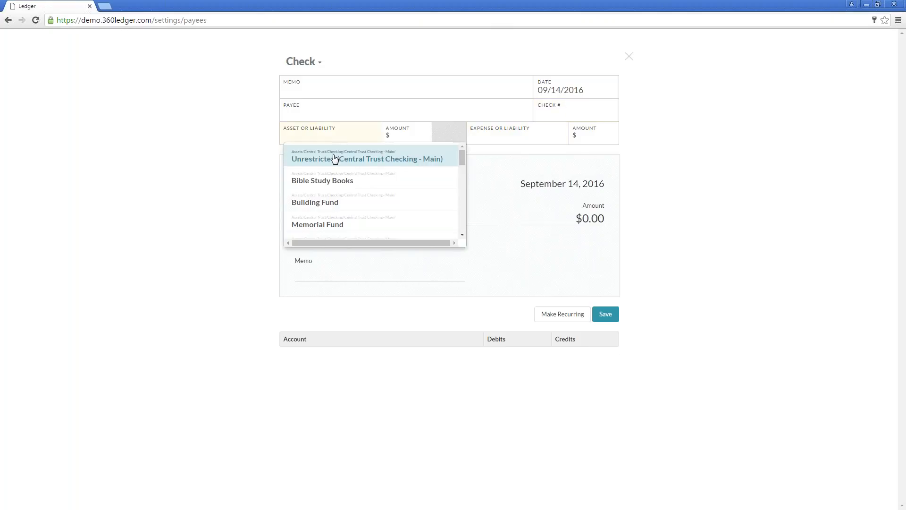
left_click(335, 158)
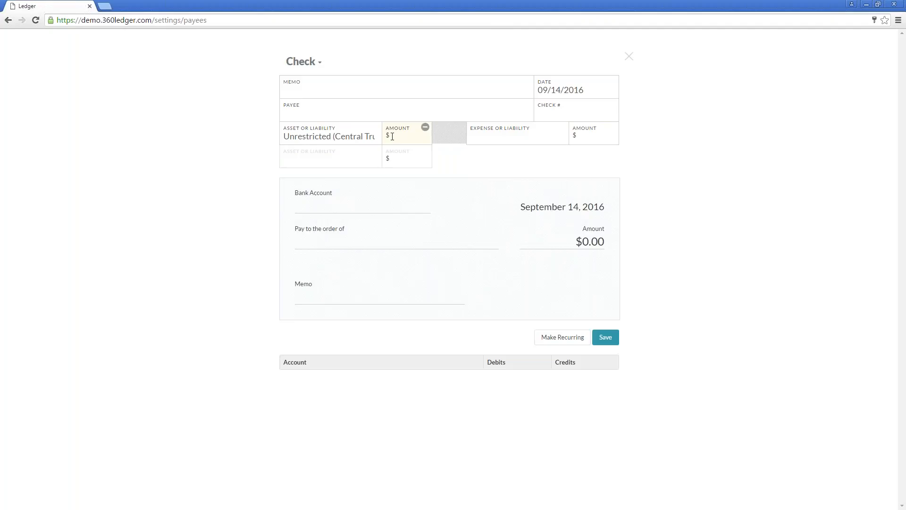
type("57.46")
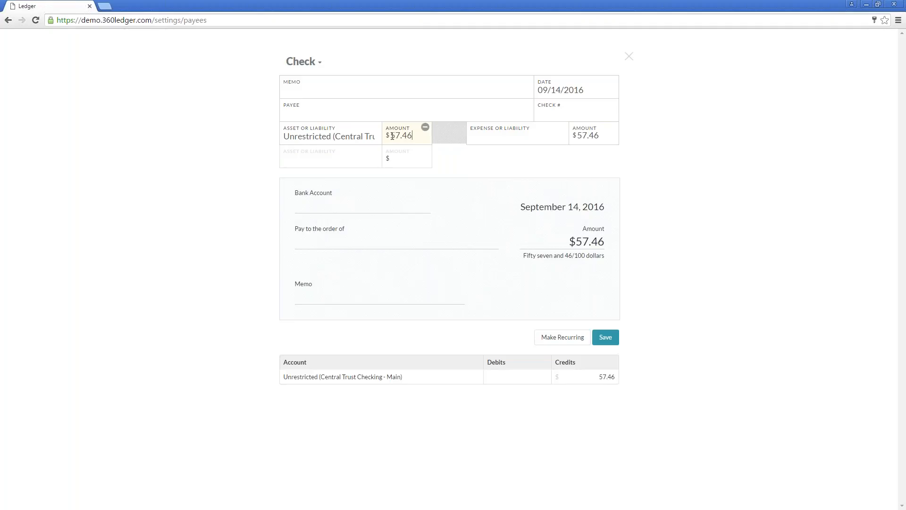
Assign the check's expense side to the Electric account under building expenses
left_click(489, 134)
scroll(532, 177, "down", 3)
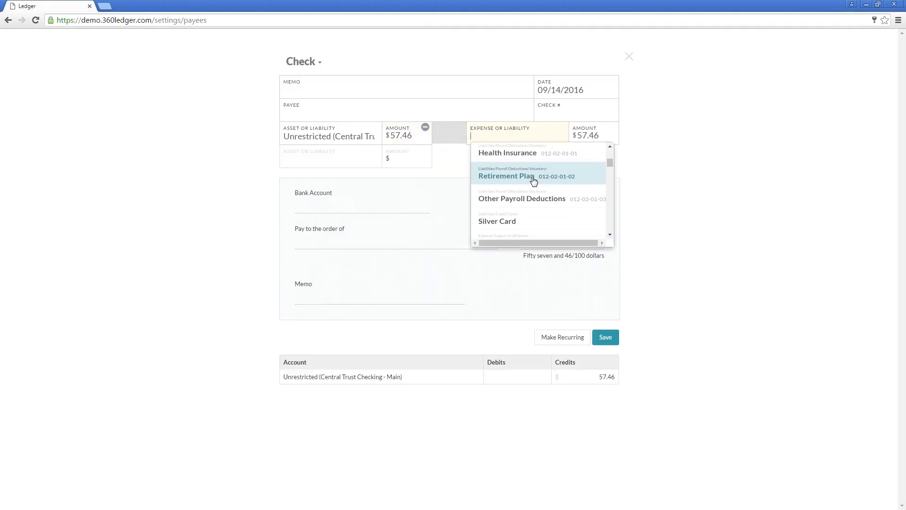
scroll(534, 179, "up", 1)
scroll(534, 181, "down", 6)
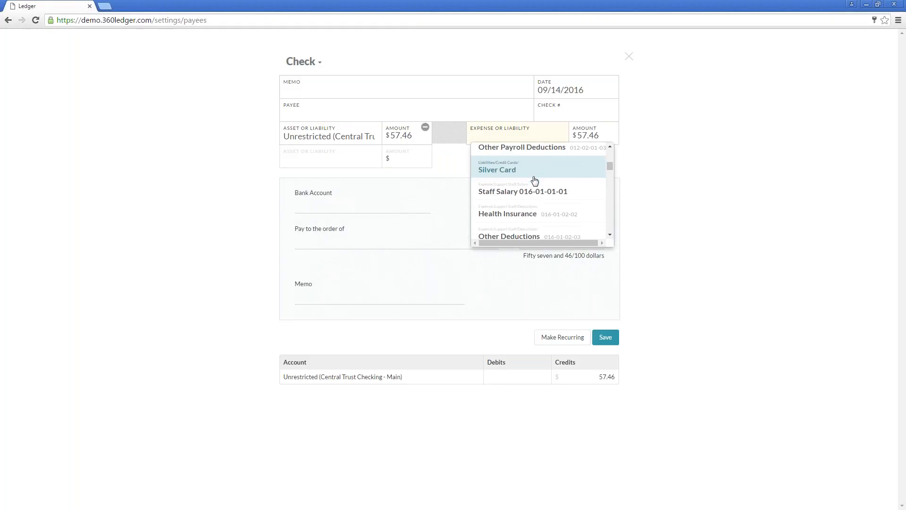
scroll(529, 180, "up", 2)
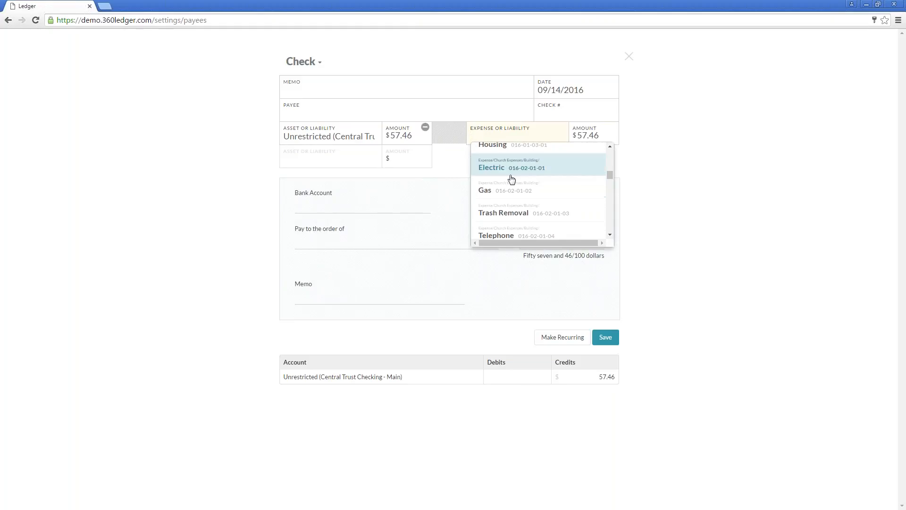
left_click(504, 176)
Set the check's payee to Ameren Electric and its memo to "September Electric Bill"
left_click(348, 113)
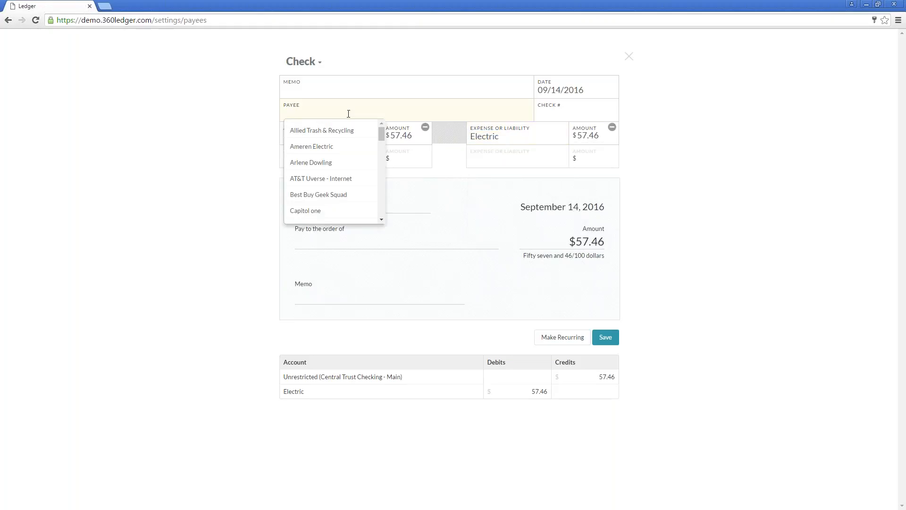
left_click(324, 145)
left_click(315, 94)
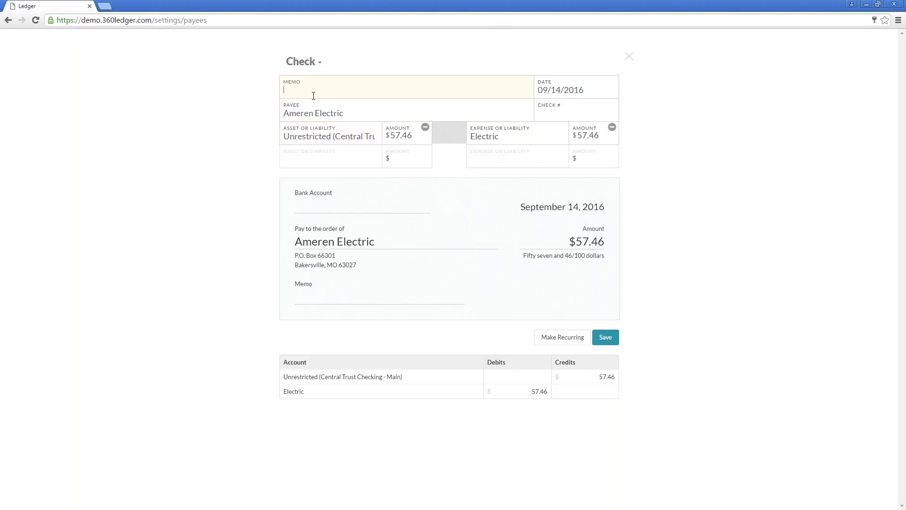
type("September Electric Bill")
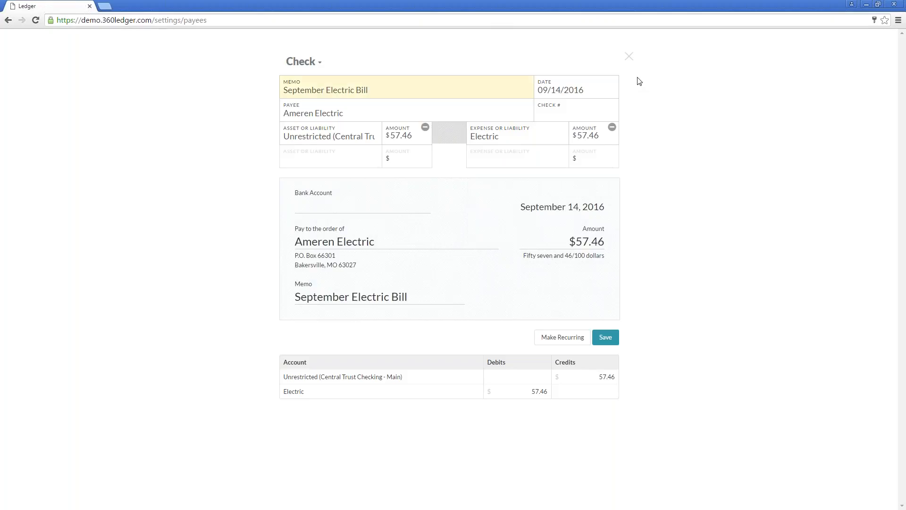
Date the check 09/16/2016, save it, and dismiss the notification
left_click(585, 89)
left_click(617, 158)
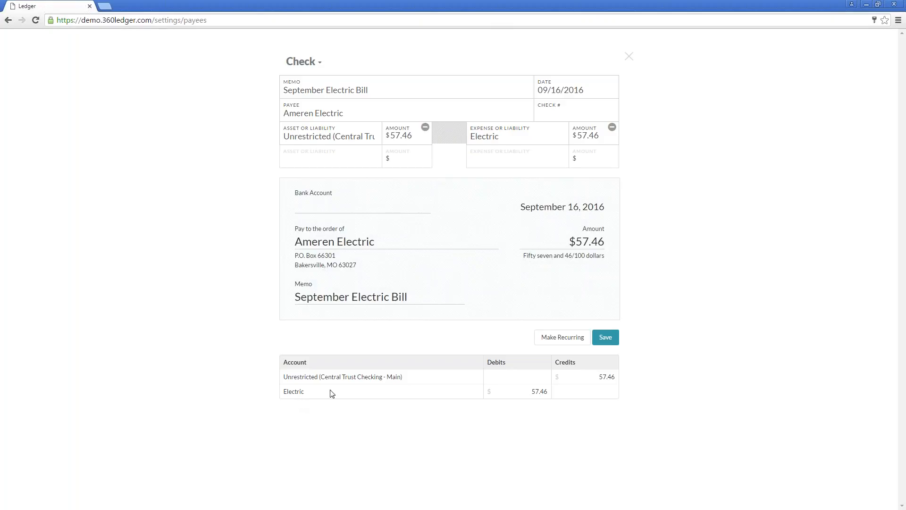
left_click(605, 336)
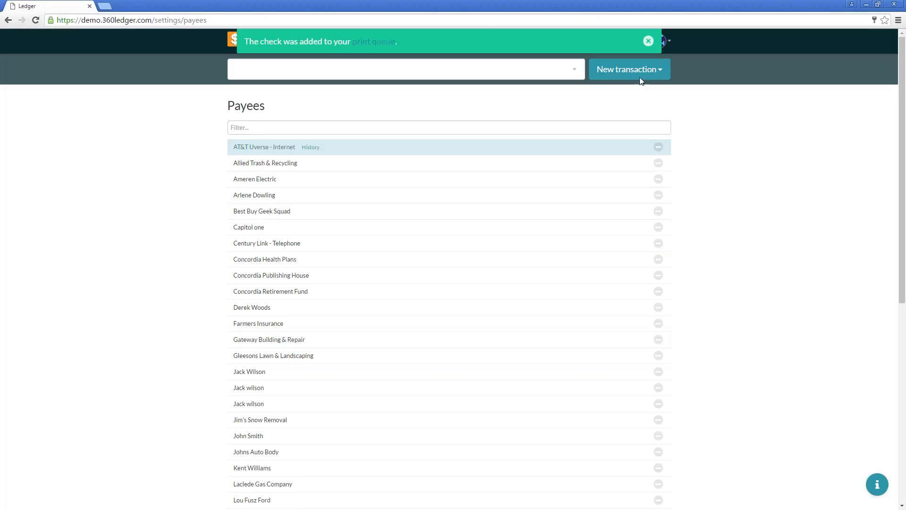
left_click(648, 41)
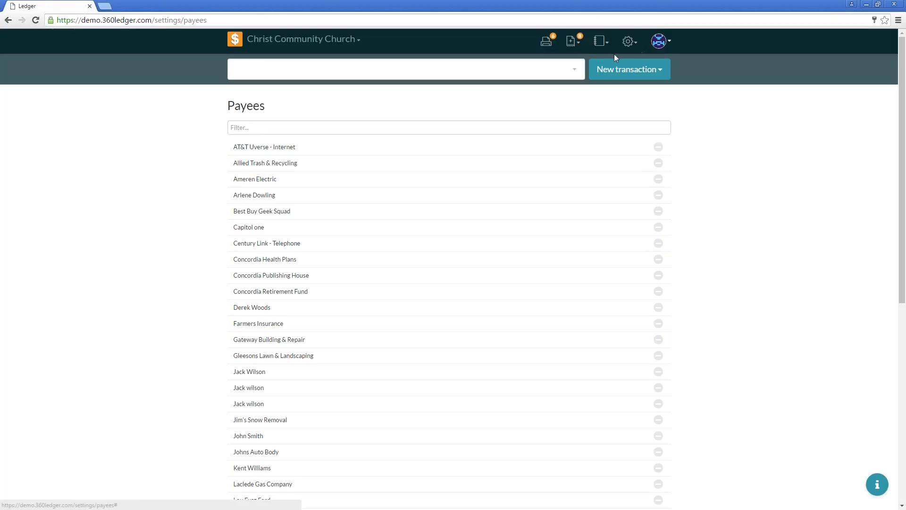
Select the September Electric Bill check in the print queue and review its full print layout
left_click(545, 44)
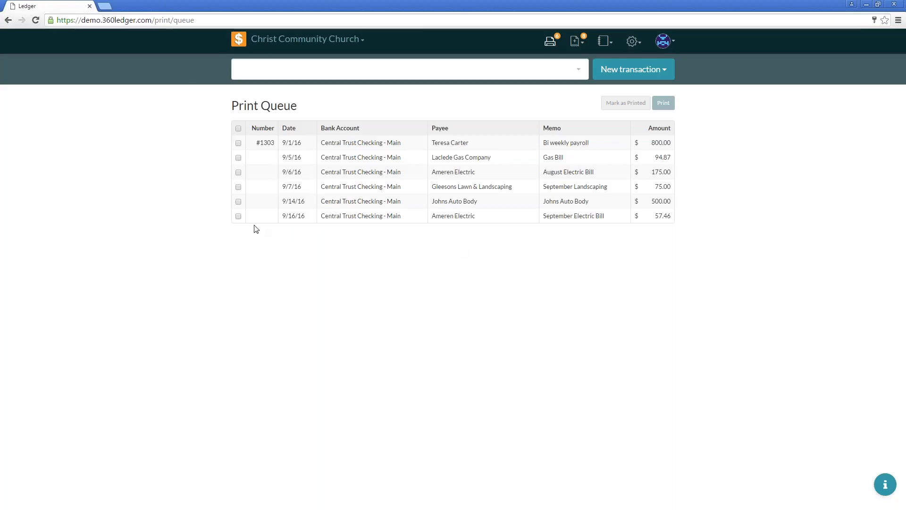
left_click(238, 215)
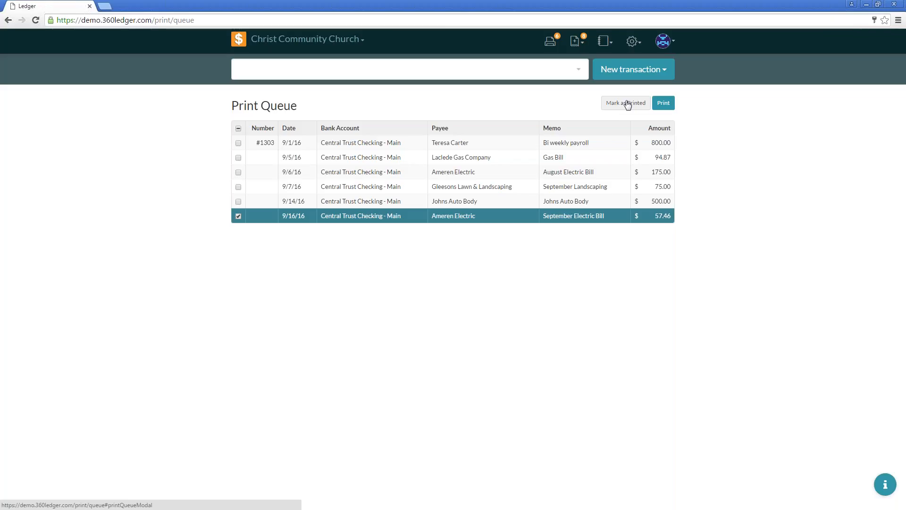
left_click(662, 102)
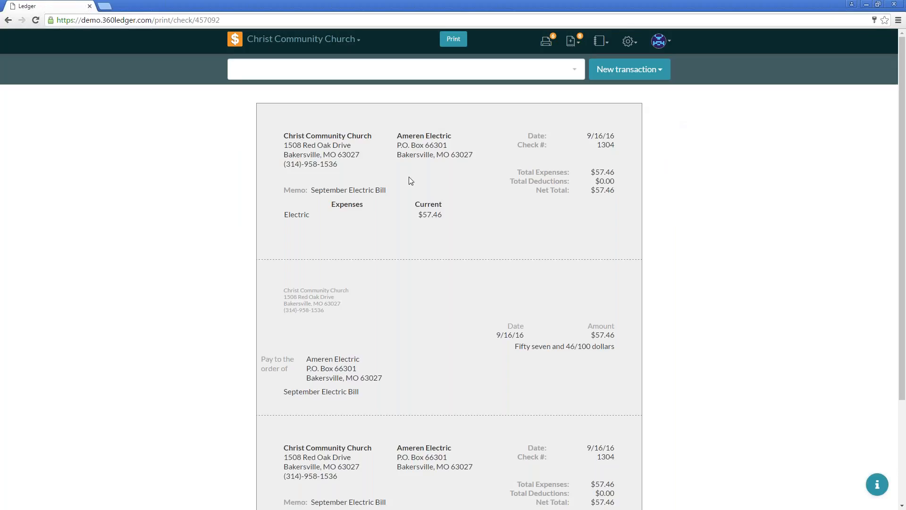
scroll(544, 431, "down", 3)
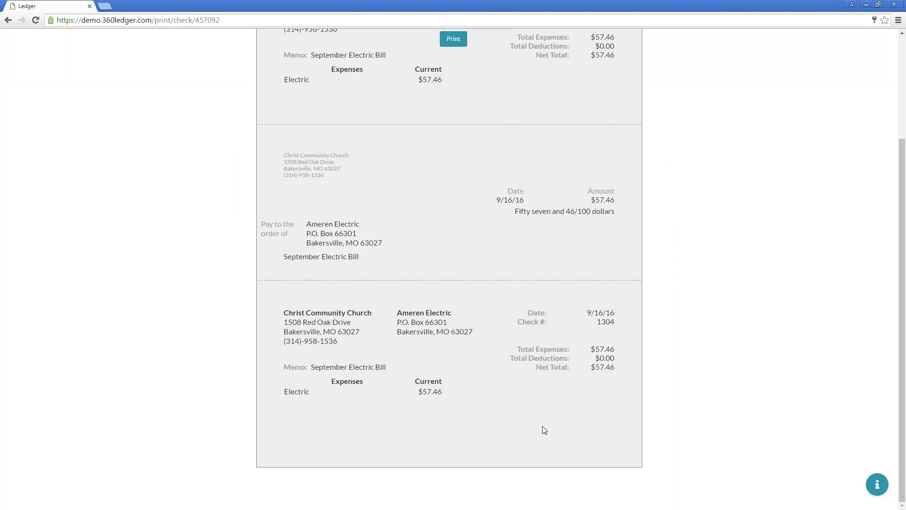
scroll(542, 430, "up", 3)
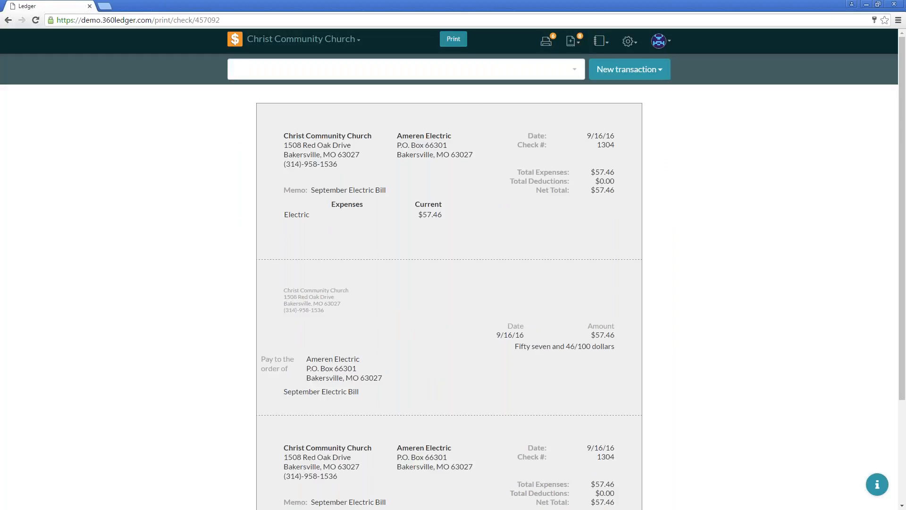
Confirm the check for printing with check number 1500, look at the printer destinations, and cancel the browser print dialog
left_click(456, 41)
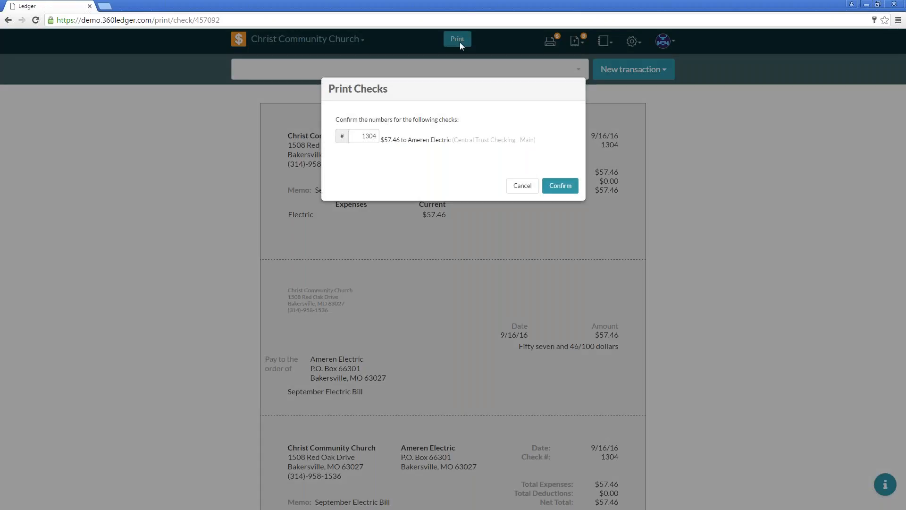
double_click(368, 136)
type("1500")
left_click(571, 186)
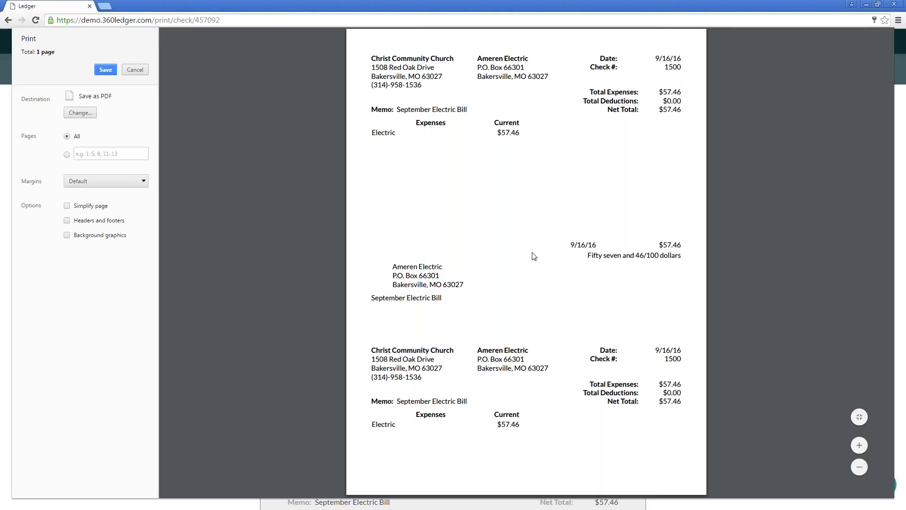
left_click(83, 115)
left_click(597, 188)
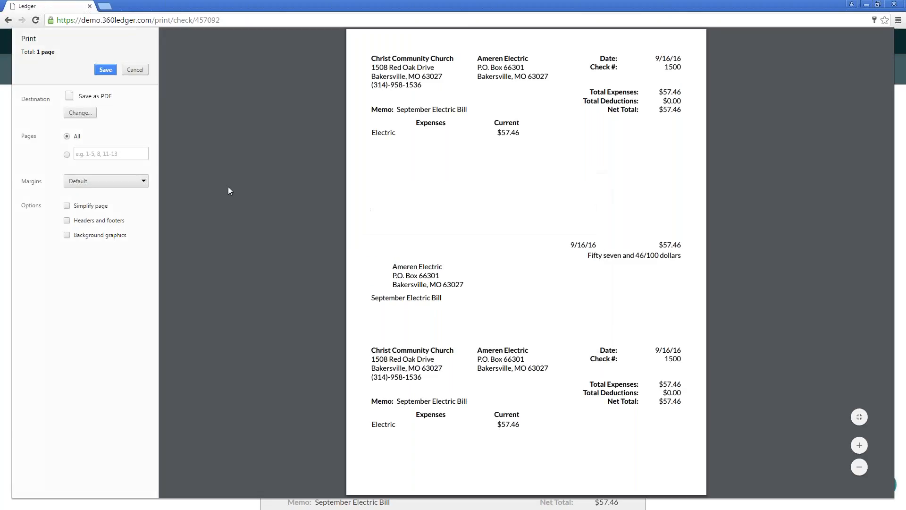
left_click(135, 71)
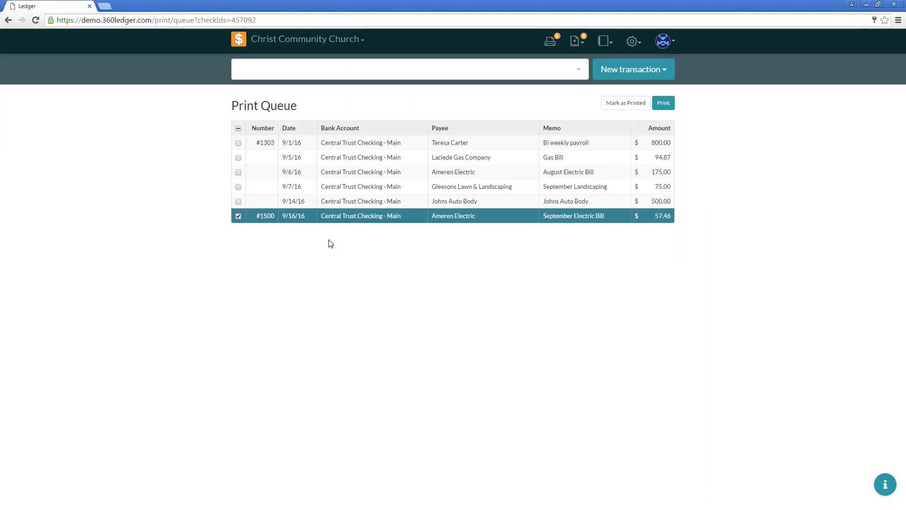
Mark the September Electric Bill check as printed and return to the Home overview
left_click(627, 103)
left_click(547, 162)
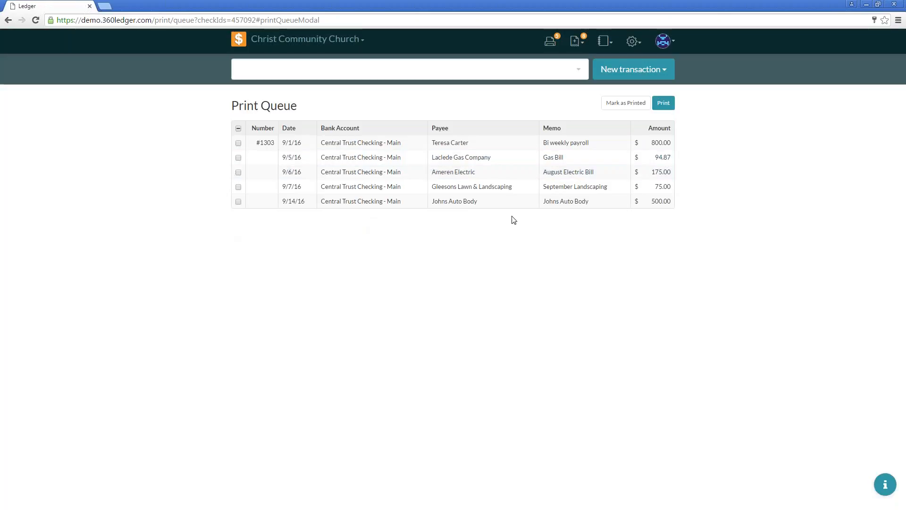
left_click(239, 42)
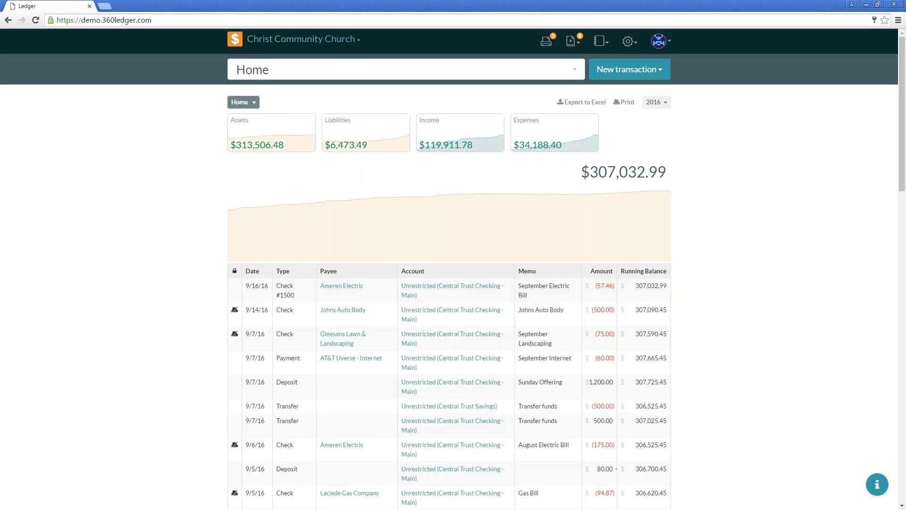
Open a blank check to view its recurring option, and close it without saving
left_click(628, 71)
left_click(607, 127)
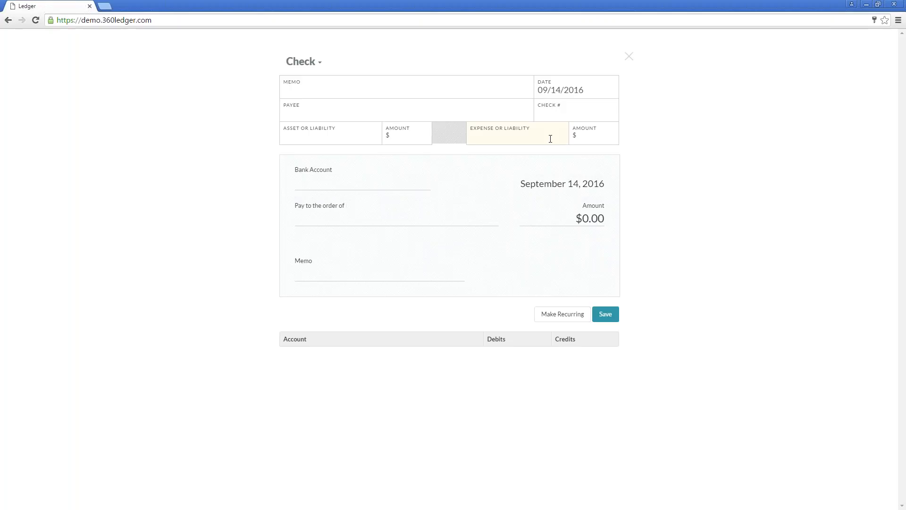
left_click(629, 56)
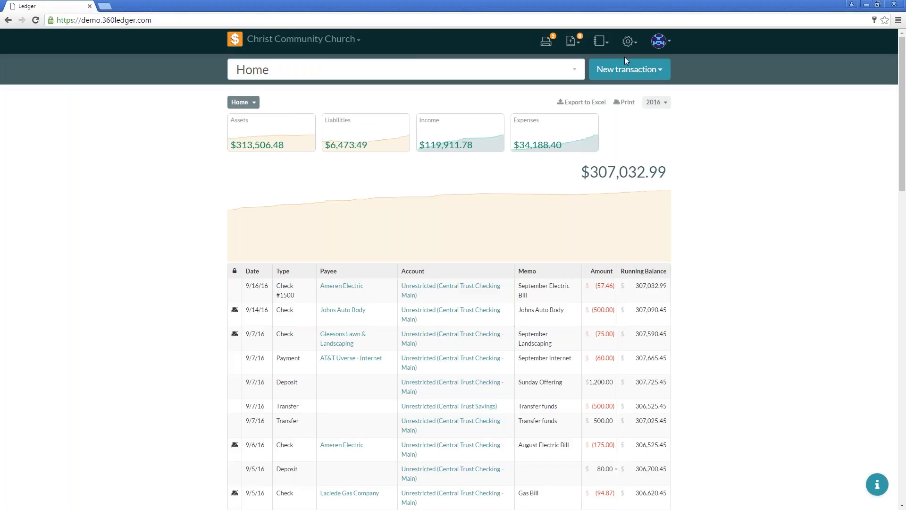
Open the September Electric Bill check for editing and start a recurring transaction from it named "Electric Bill"
mouse_move(521, 199)
left_click(259, 288)
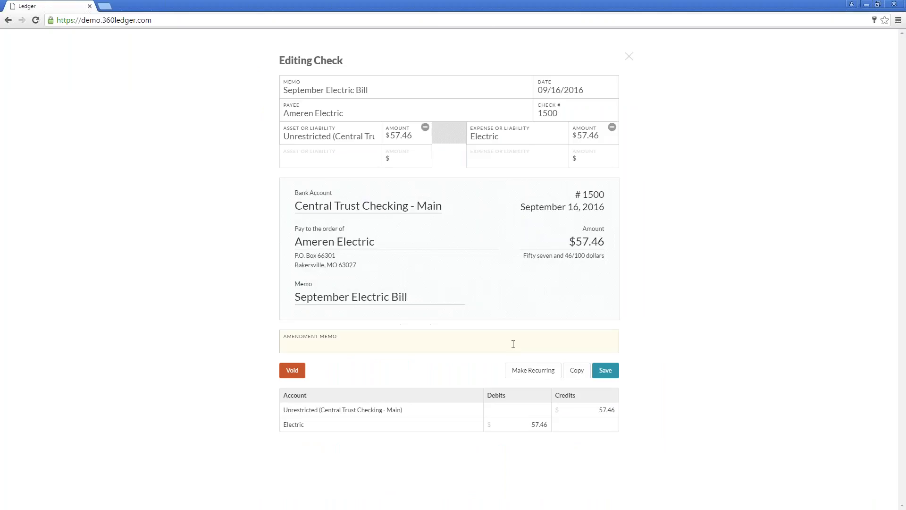
left_click(527, 371)
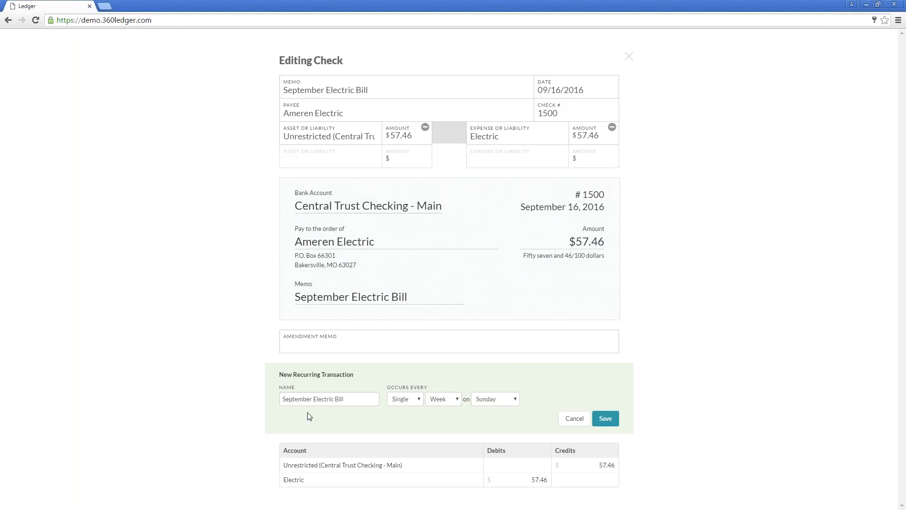
left_click_drag(312, 399, 249, 396)
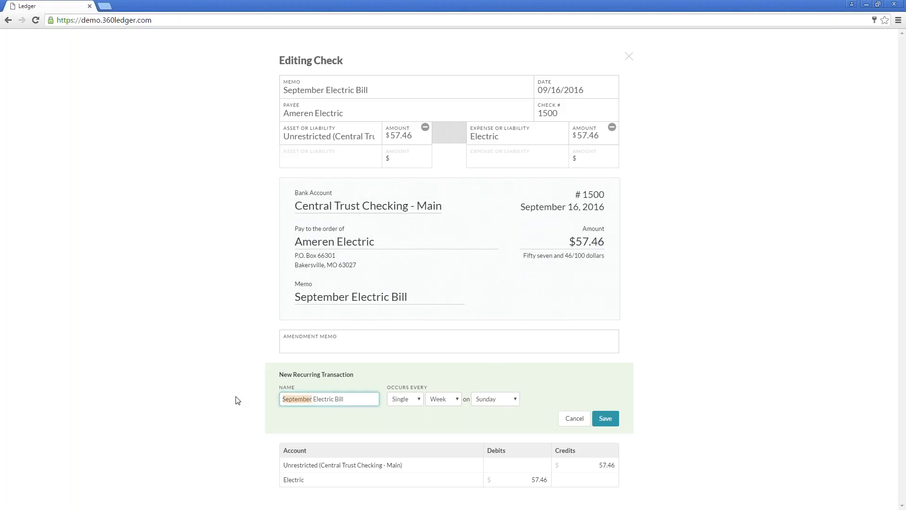
key("BackSpace")
Schedule the Electric Bill recurring transaction for every single month on the 15th day, save it and dismiss the notification
left_click(413, 400)
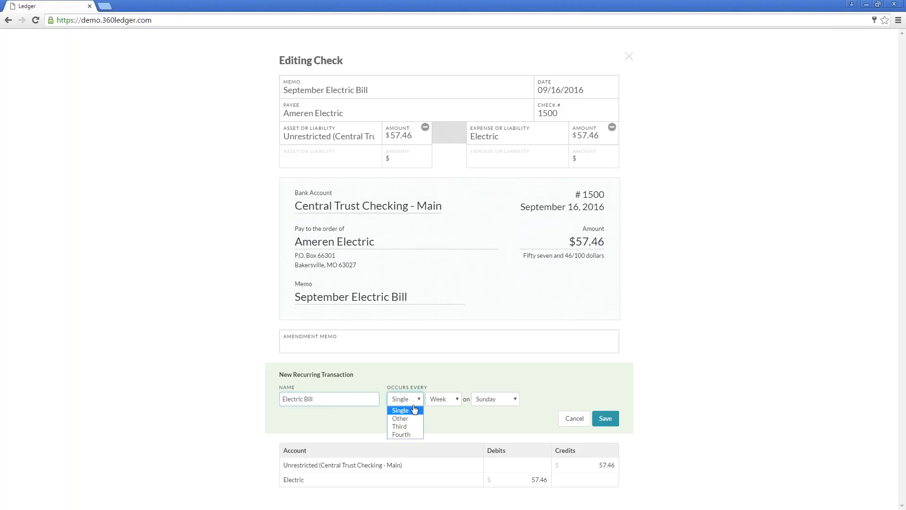
left_click(442, 402)
left_click(443, 415)
key("Down")
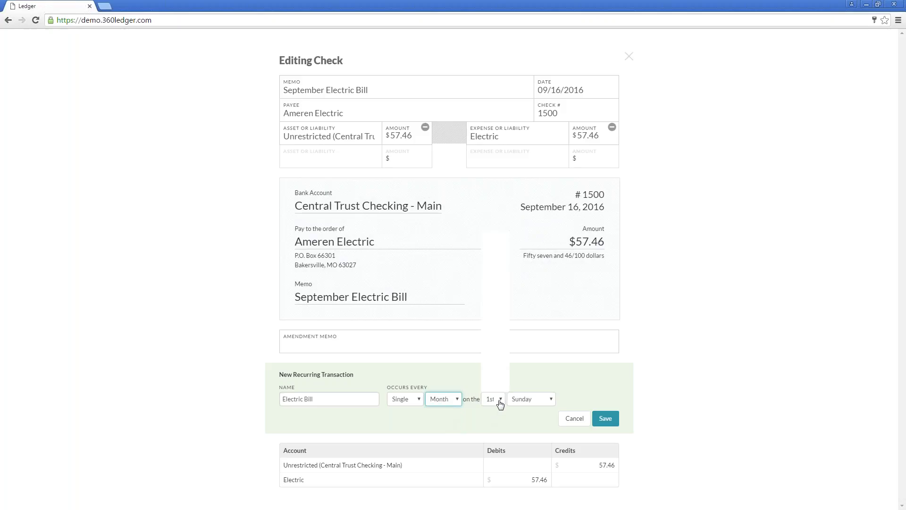
left_click(499, 400)
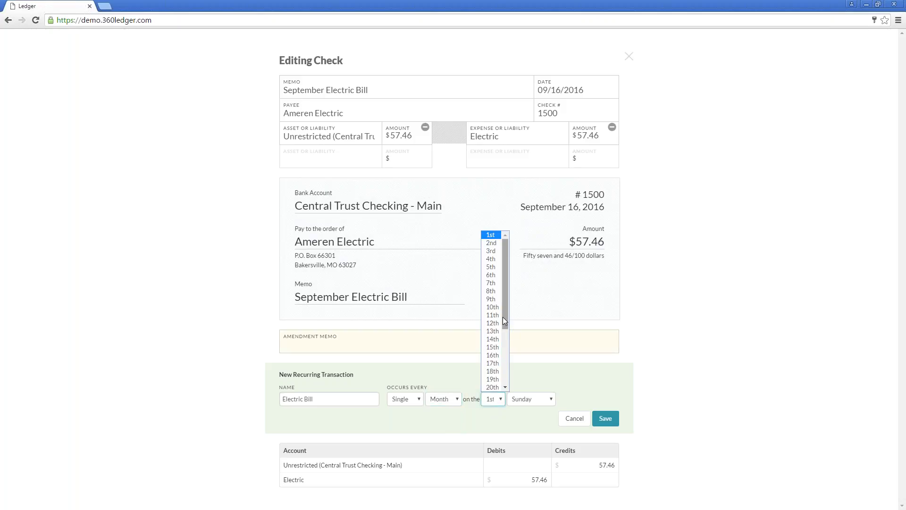
left_click(491, 347)
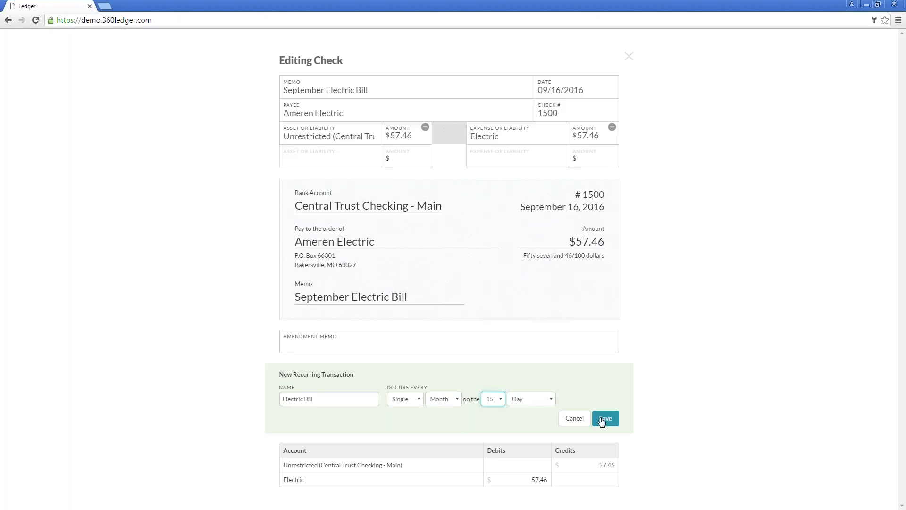
left_click(606, 418)
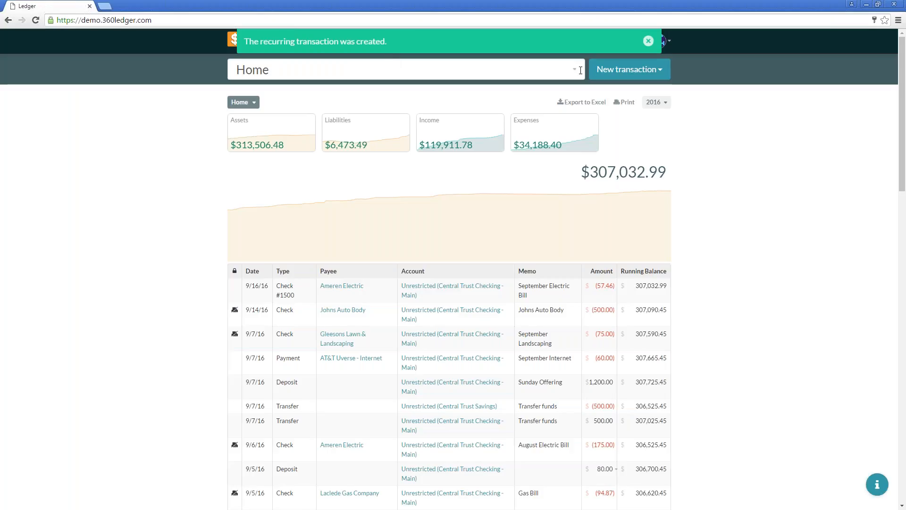
left_click(648, 42)
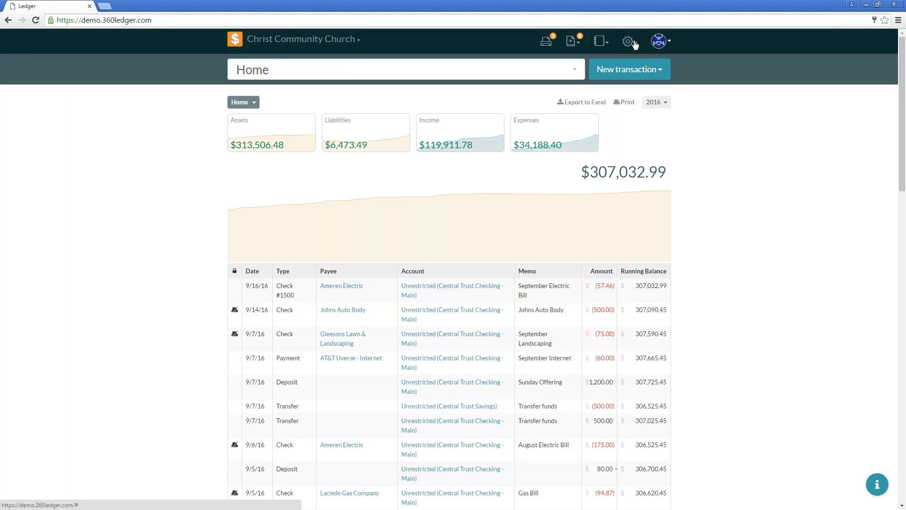
Open the monthly $57.46 Electric Bill in the recurring transactions settings and update its recurrence to the 14th day
left_click(629, 41)
left_click(609, 103)
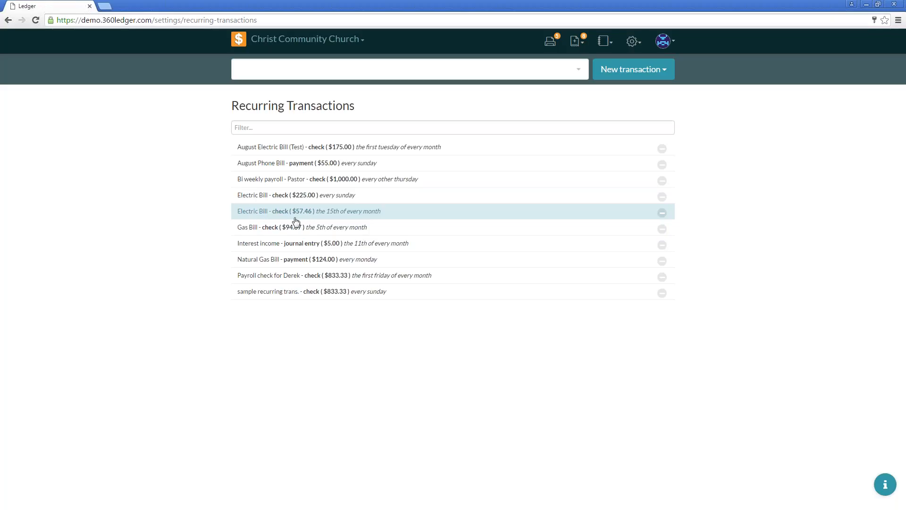
left_click(374, 221)
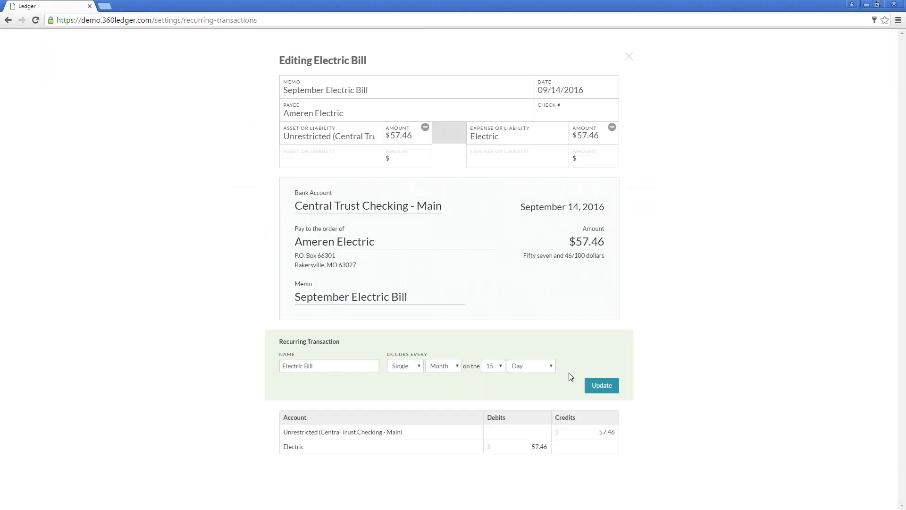
left_click(498, 367)
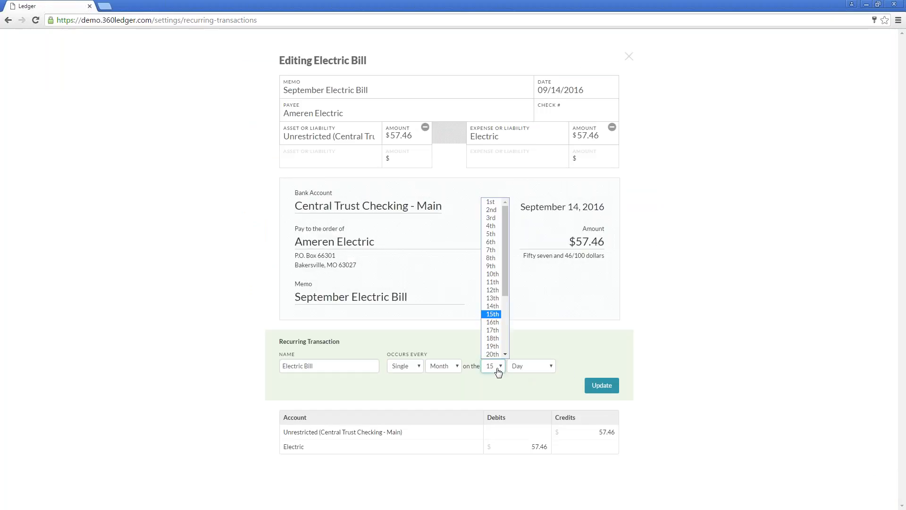
left_click(494, 314)
left_click(592, 383)
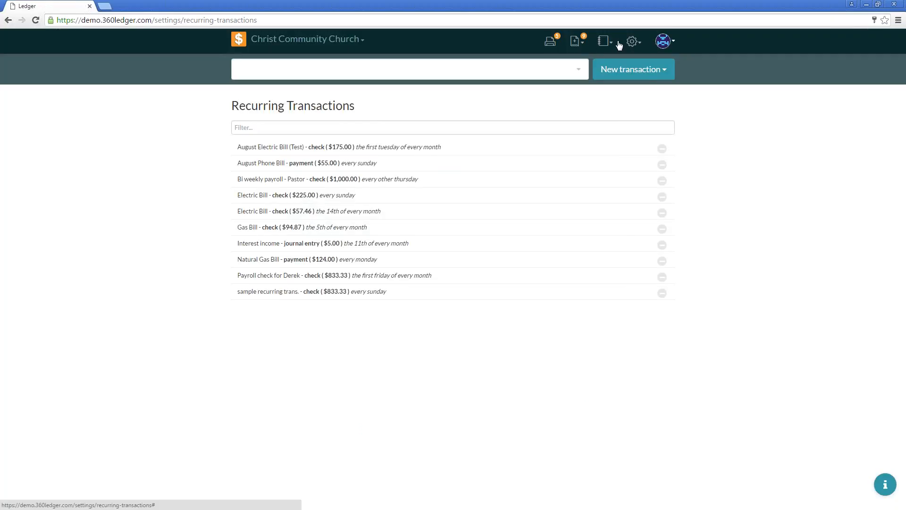
Open the pending Sep 14 Electric Bill check, set both its asset and expense amounts to $65.49, and save it
left_click(576, 42)
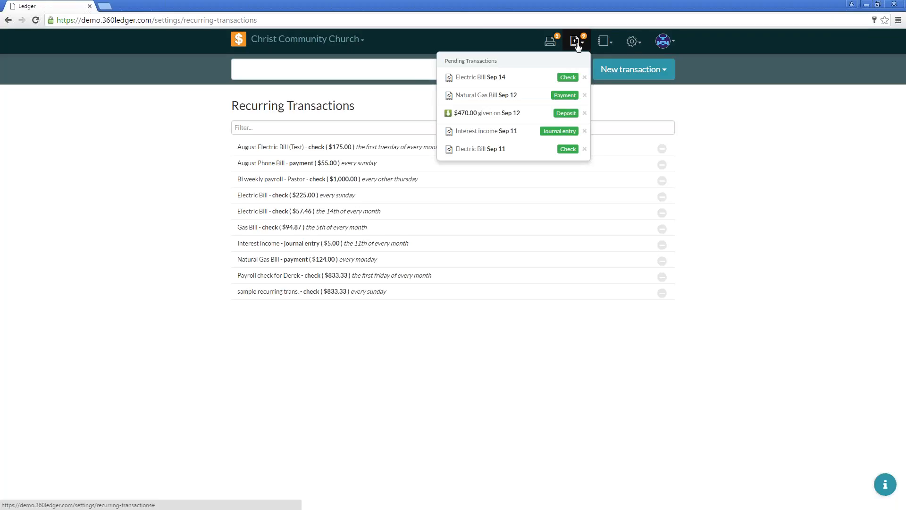
left_click(481, 78)
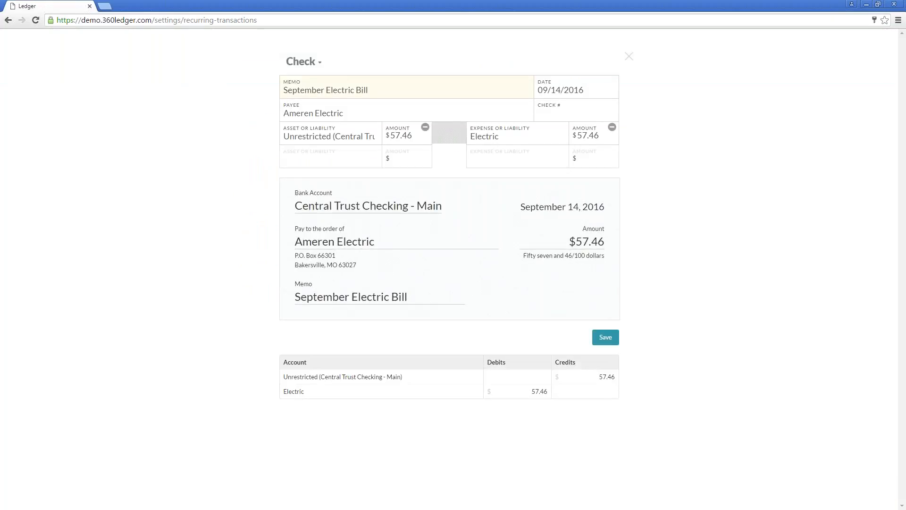
left_click_drag(413, 135, 387, 140)
type("65.49")
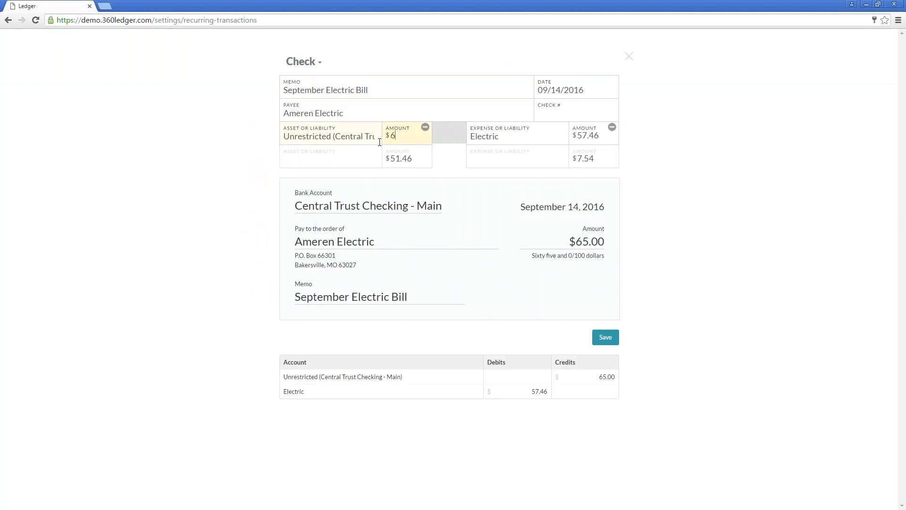
left_click_drag(598, 136, 555, 136)
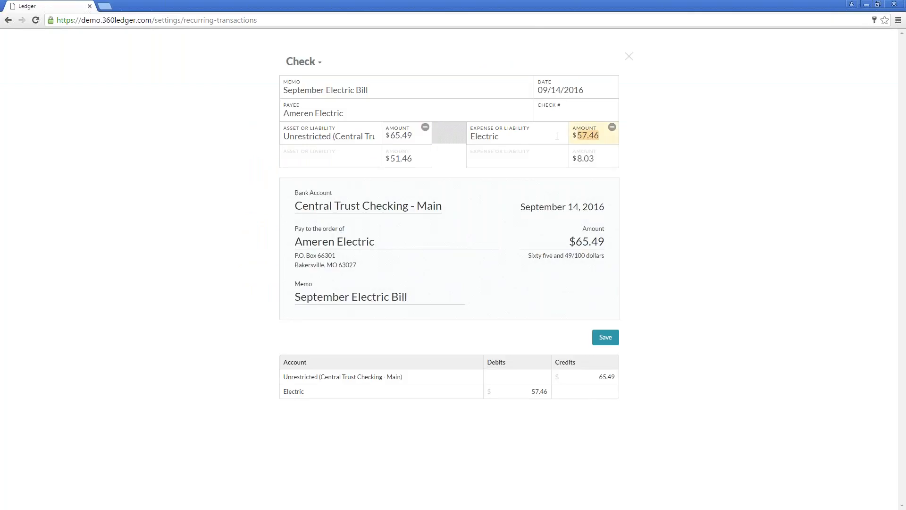
type("65.49")
left_click(604, 338)
left_click(652, 41)
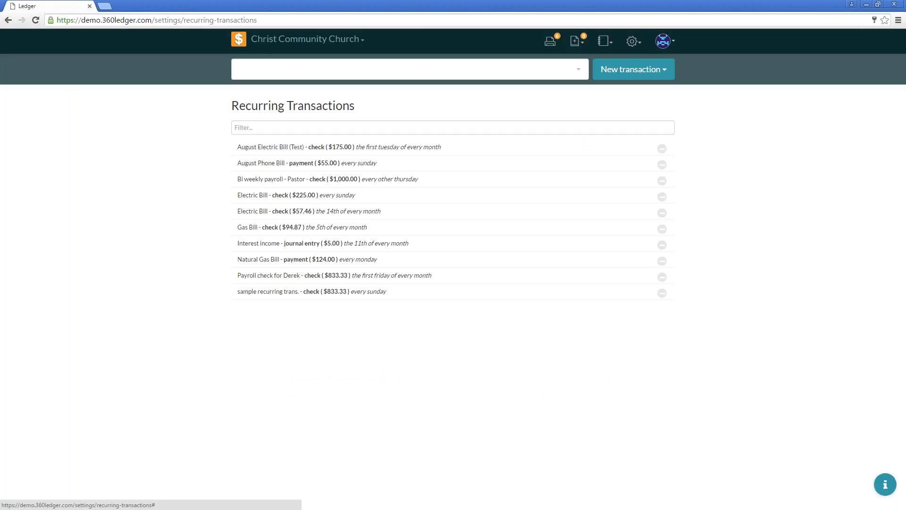
Return to the Home overview, void the 9/14/16 September Electric Bill check, and reopen it briefly to view the voided transaction
left_click(239, 39)
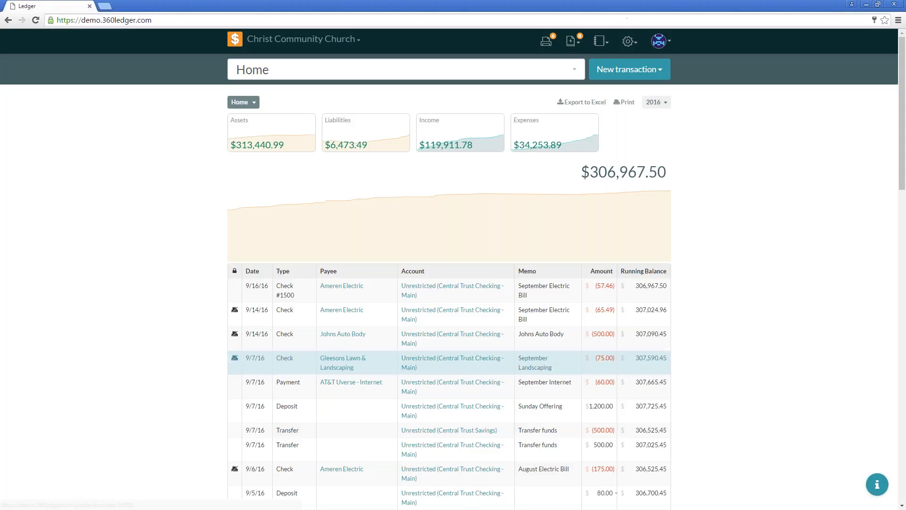
left_click(289, 316)
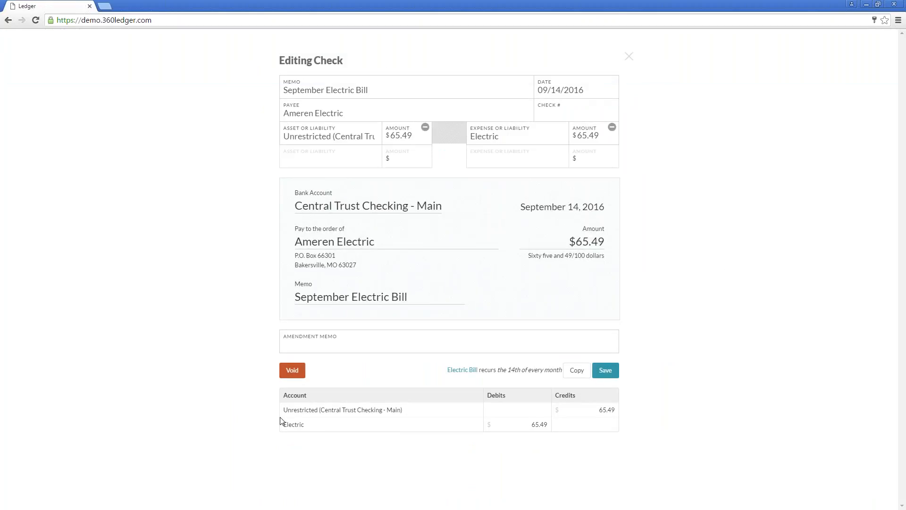
left_click(291, 371)
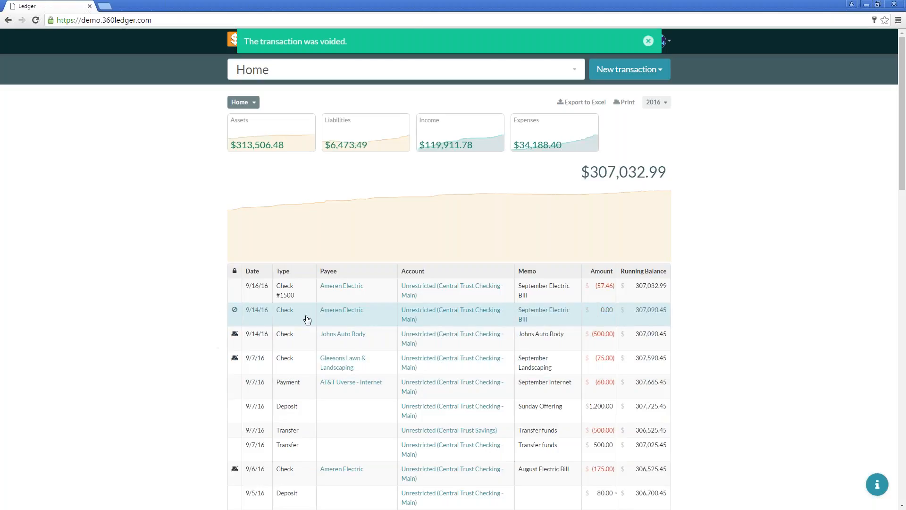
mouse_move(233, 314)
left_click(649, 41)
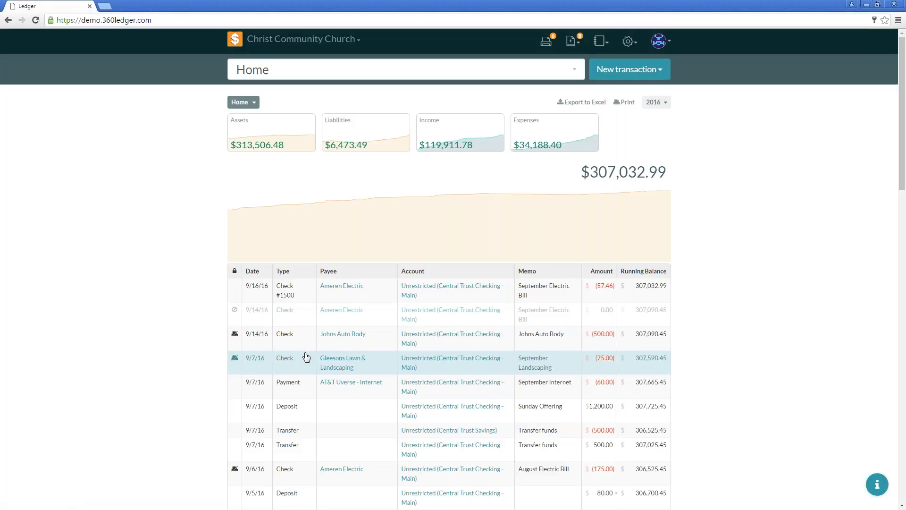
left_click(286, 320)
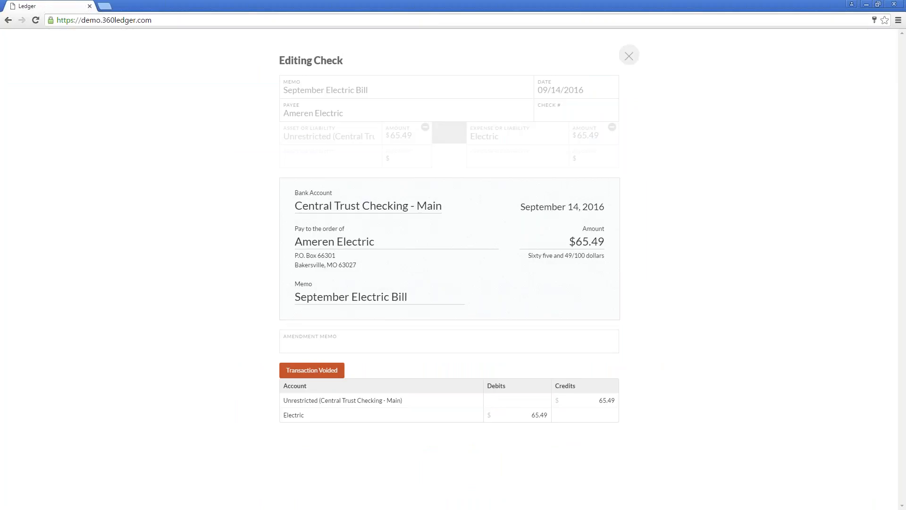
left_click(629, 56)
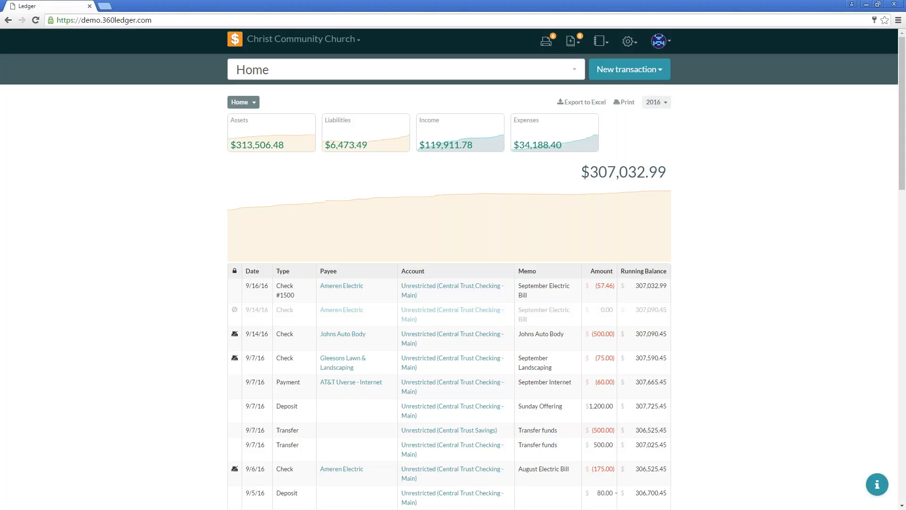
Open the General Ledger report and limit its date range to January 2016 and after that August 2016
left_click(601, 42)
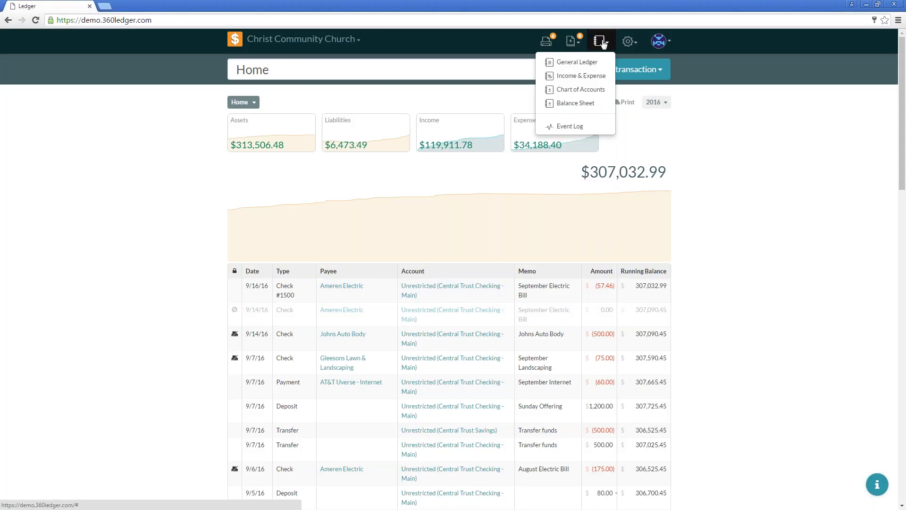
left_click(585, 62)
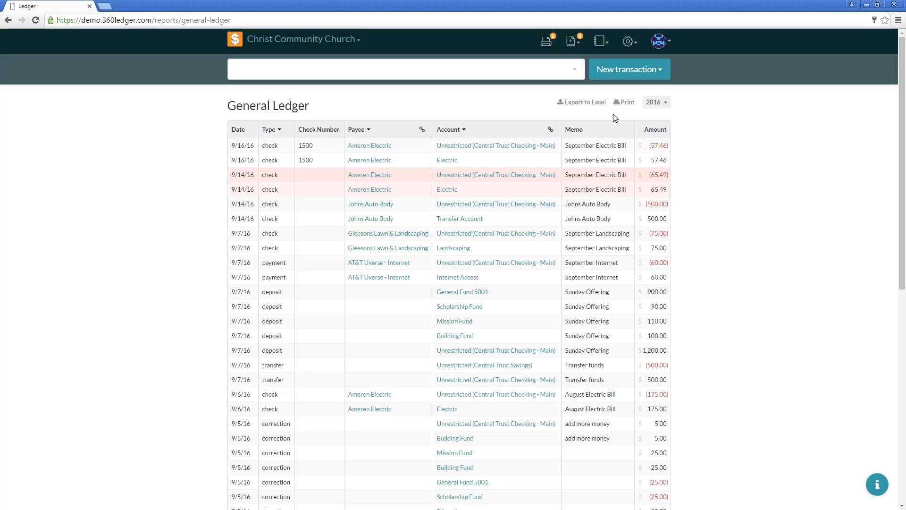
left_click(652, 103)
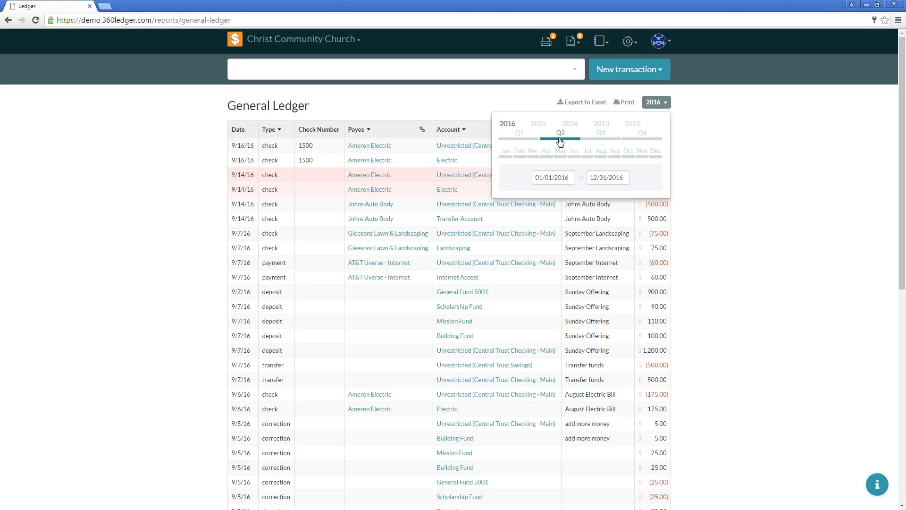
left_click(511, 160)
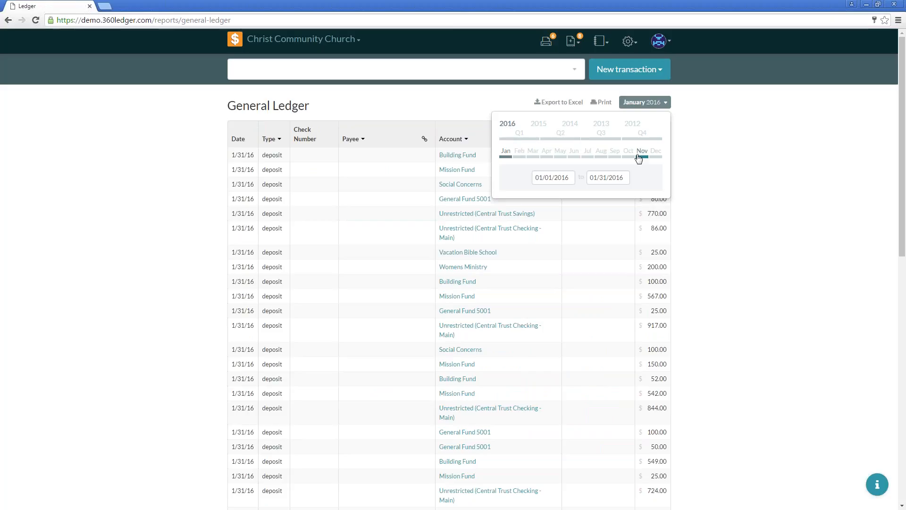
left_click(607, 157)
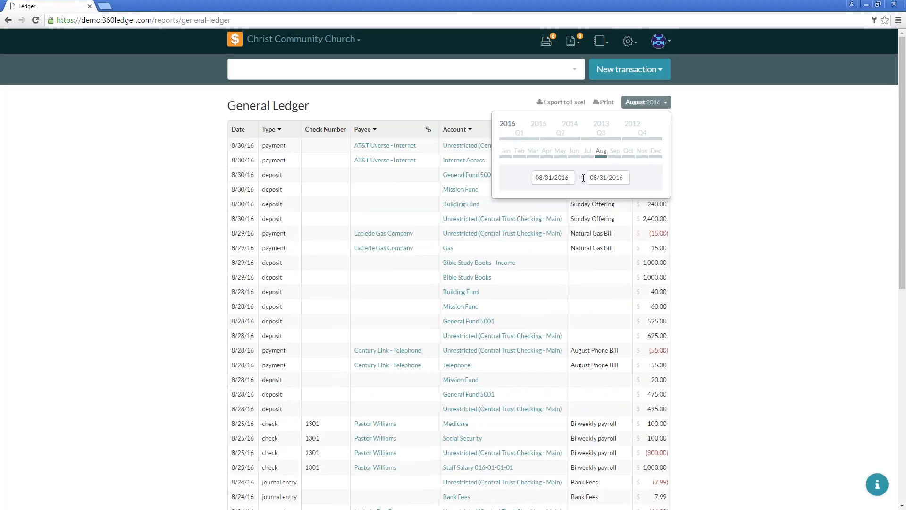
Try custom range end dates of 08/15/2016 and 08/05/2016 in the General Ledger, and reset the range to the full year 2016
left_click(625, 176)
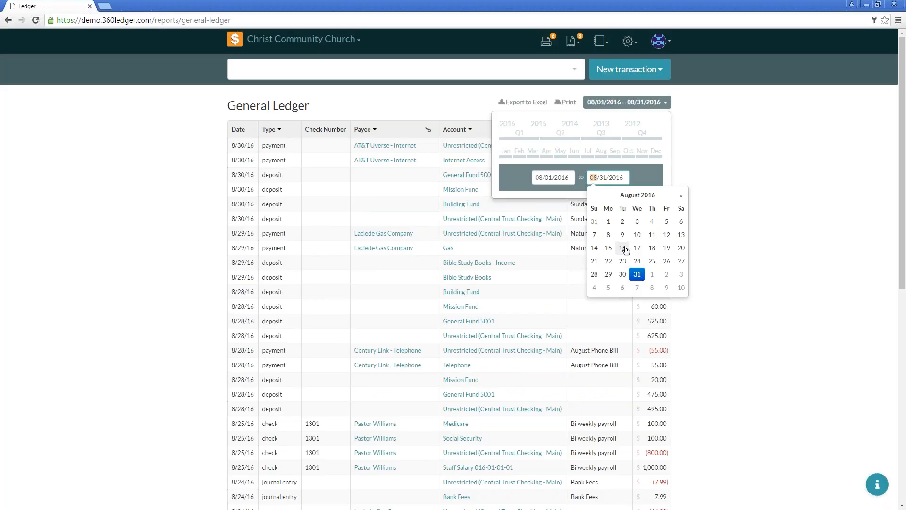
left_click(609, 248)
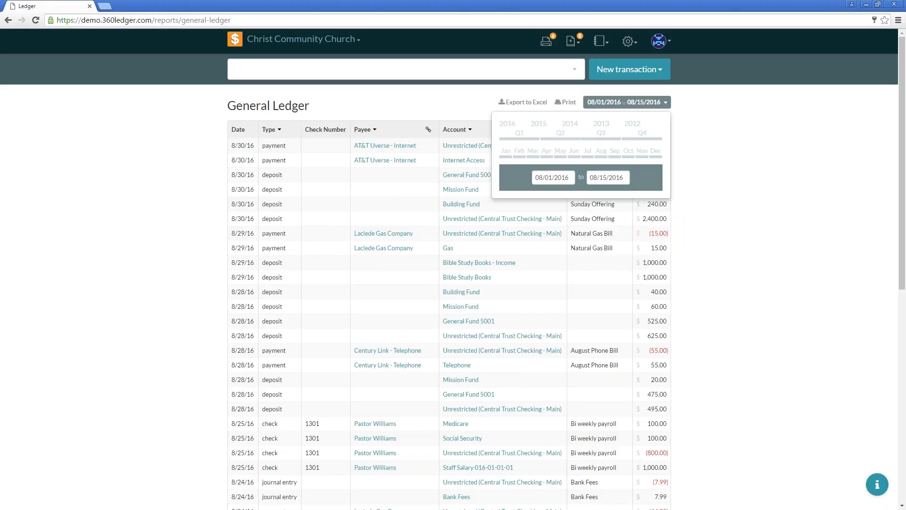
left_click(614, 183)
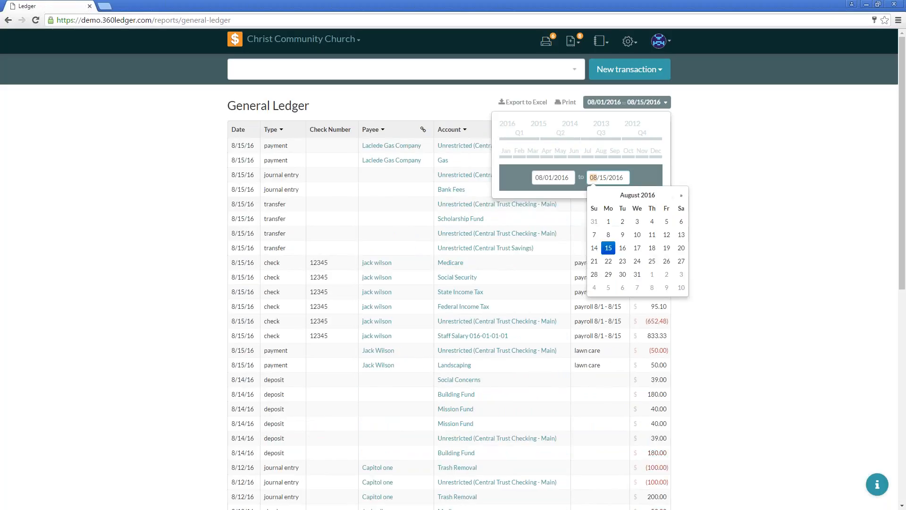
left_click(666, 221)
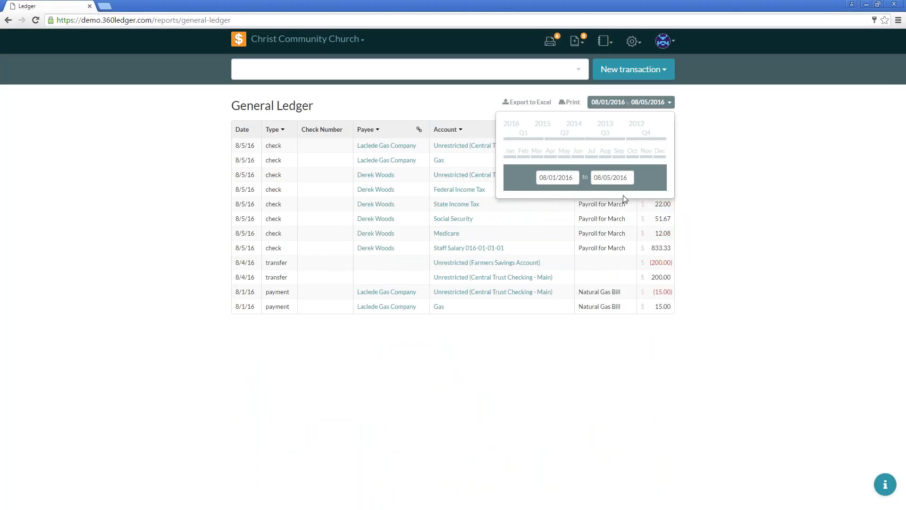
left_click(520, 124)
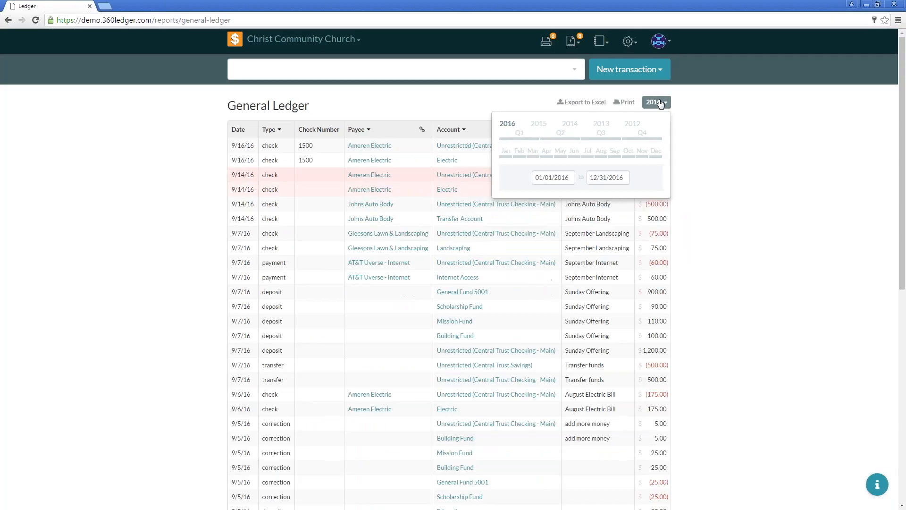
left_click(666, 103)
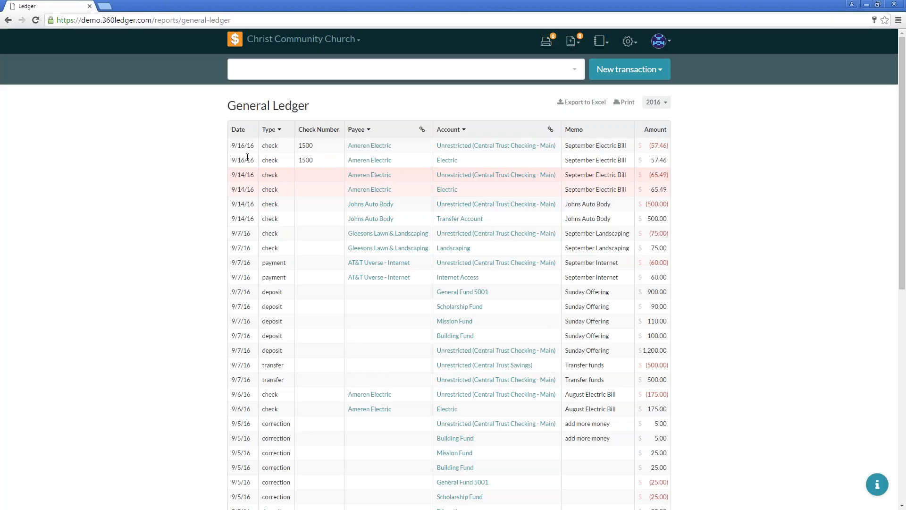
Filter the General Ledger by transaction type, leaving only check selected and excluding payment, deposit, transfer and journal entry
left_click(279, 131)
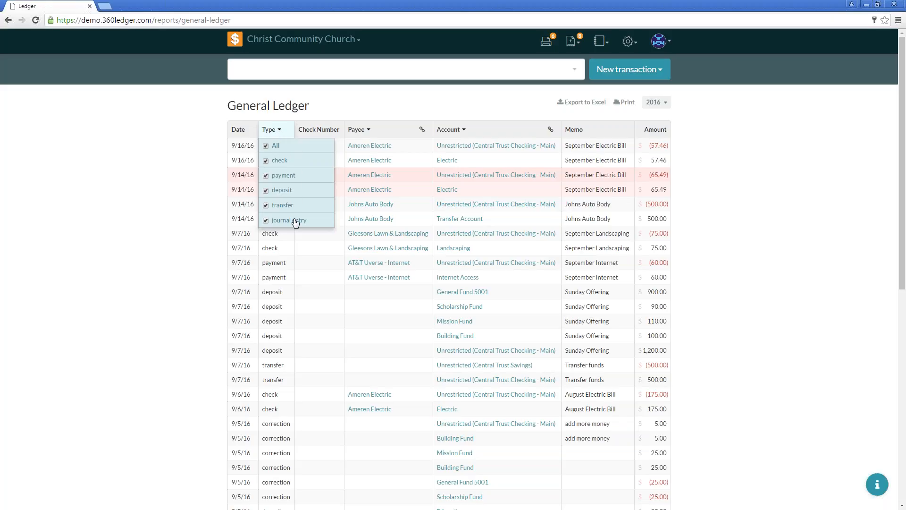
left_click(266, 176)
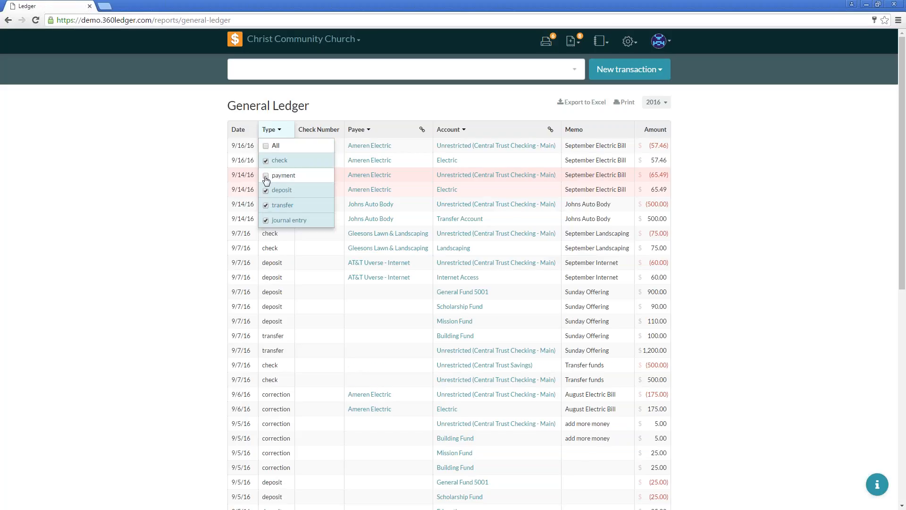
left_click(266, 191)
left_click(266, 215)
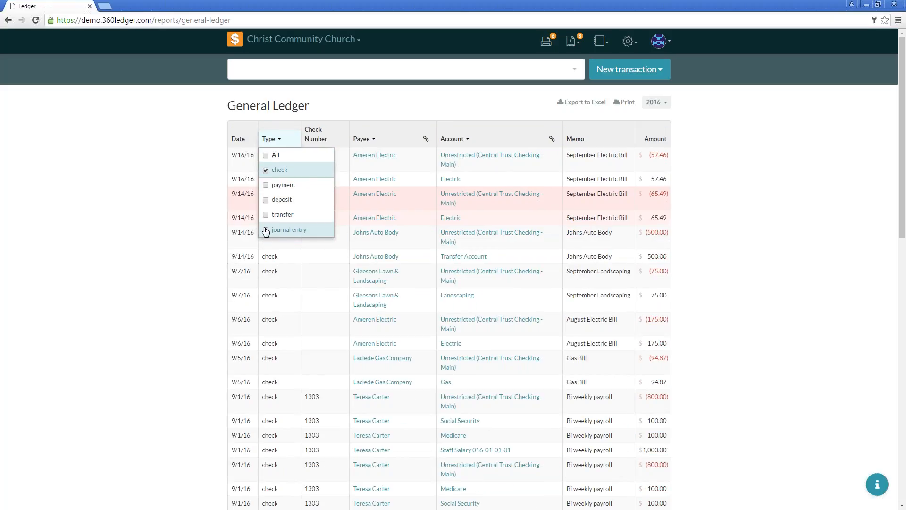
left_click(265, 231)
left_click(282, 134)
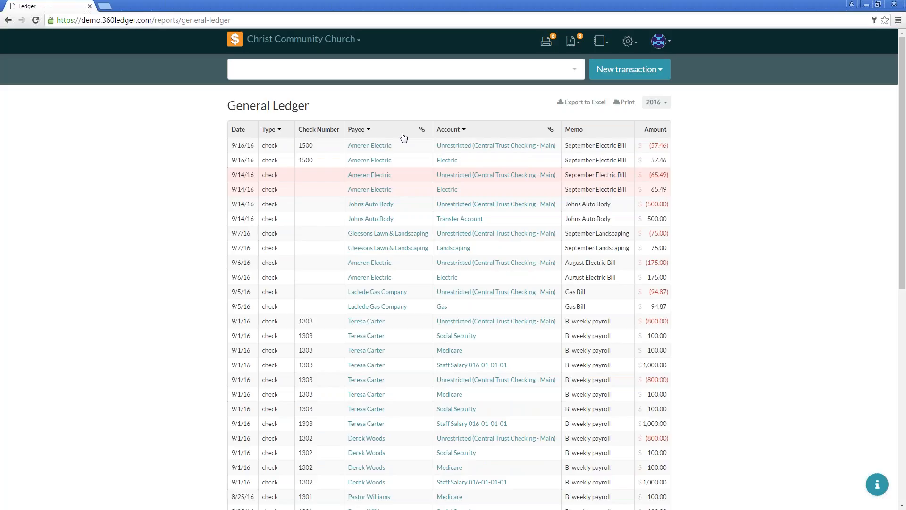
Clear all payees from the General Ledger's payee filter, select only Laclede Gas Company, and review the transaction type filter
left_click(368, 130)
scroll(451, 174, "down", 2)
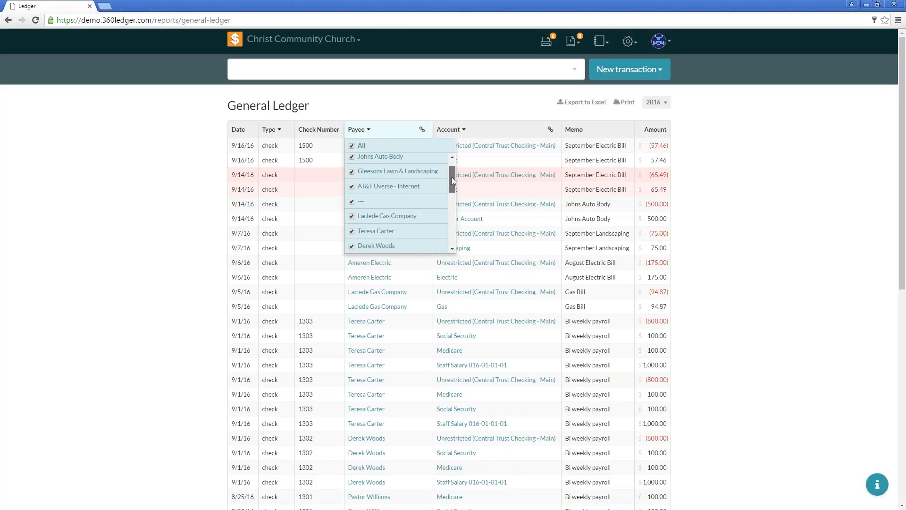
scroll(386, 205, "up", 2)
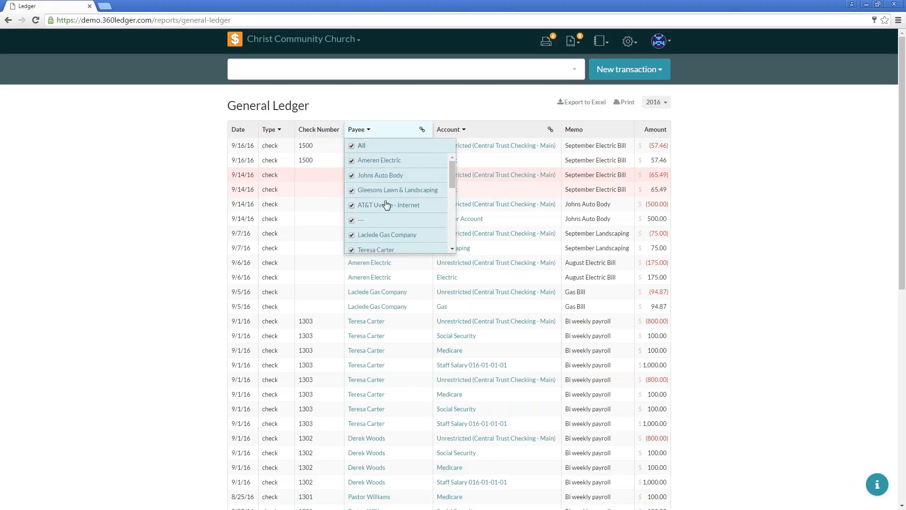
left_click(361, 155)
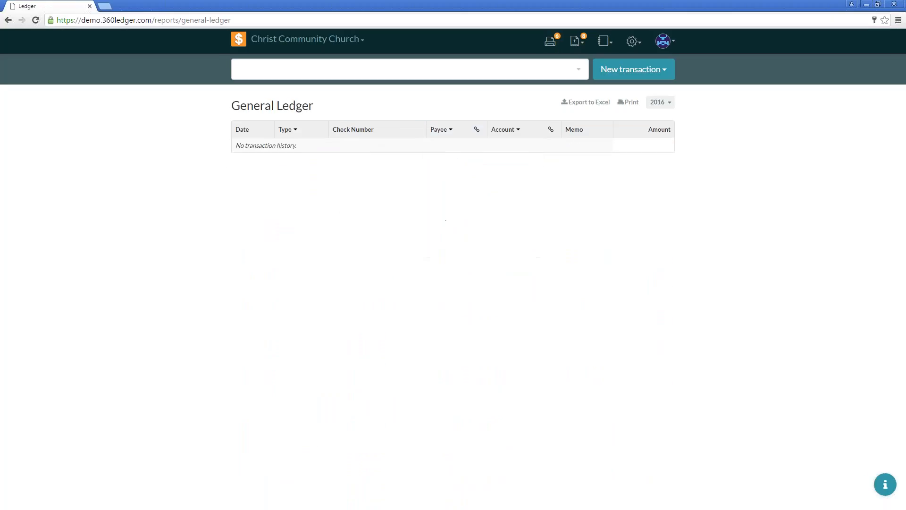
left_click(438, 130)
scroll(447, 191, "down", 1)
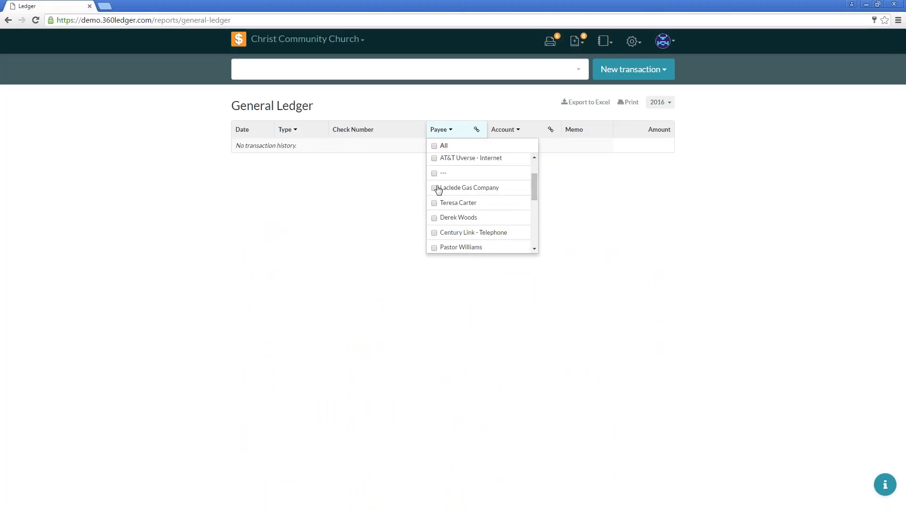
left_click(434, 188)
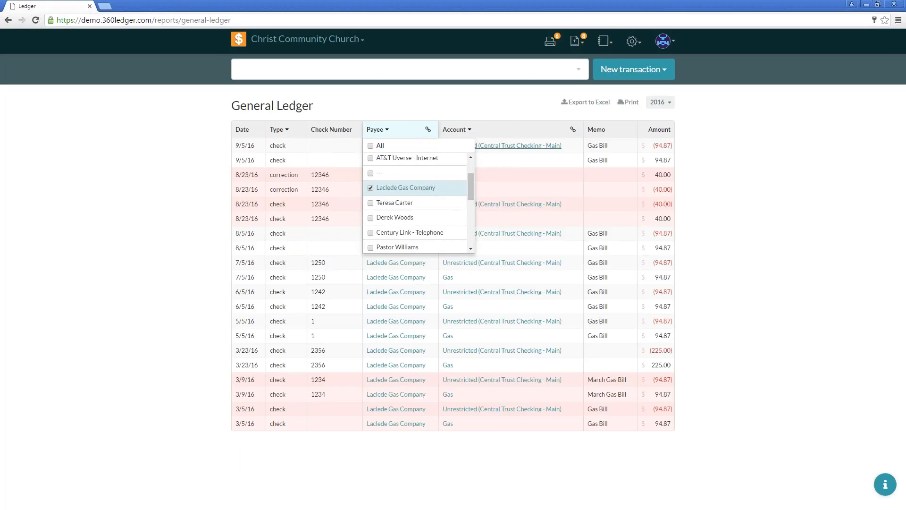
left_click(403, 134)
left_click(289, 133)
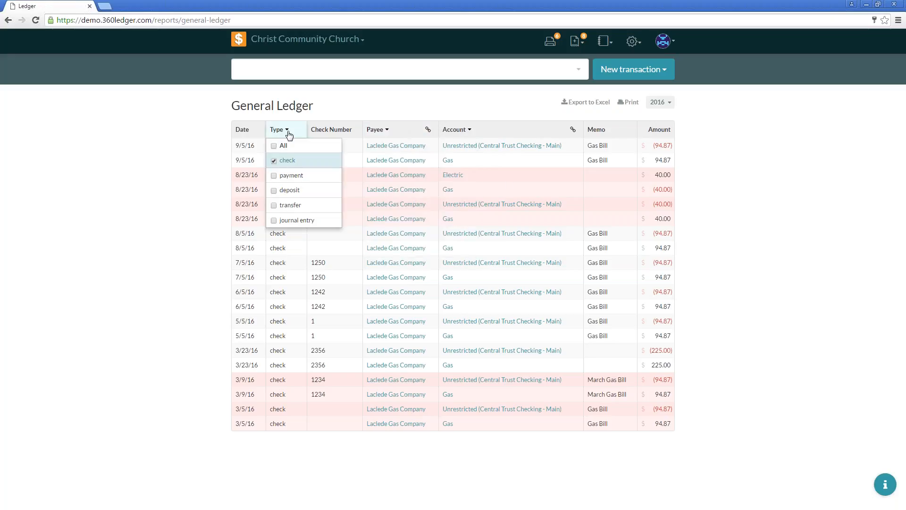
left_click(283, 161)
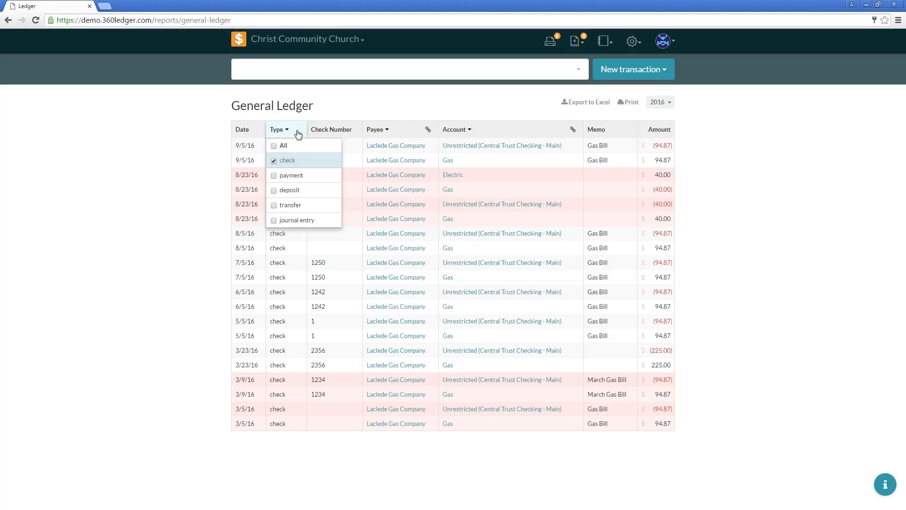
left_click(302, 135)
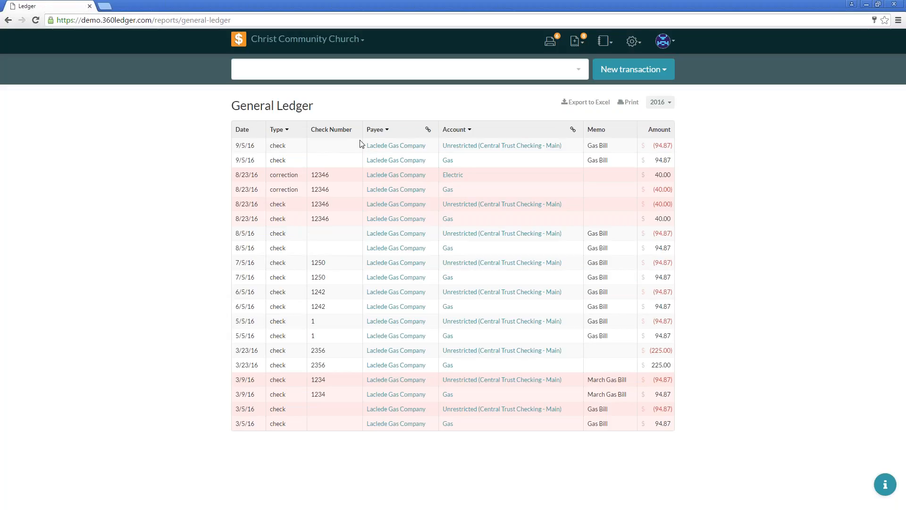
Reset the General Ledger's payee and transaction type filters to All
left_click(383, 131)
left_click(370, 147)
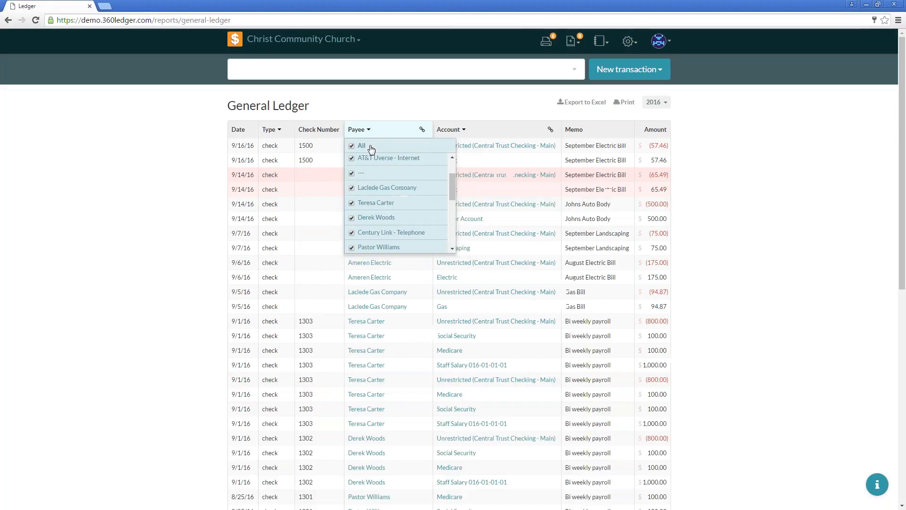
left_click(288, 135)
left_click(269, 147)
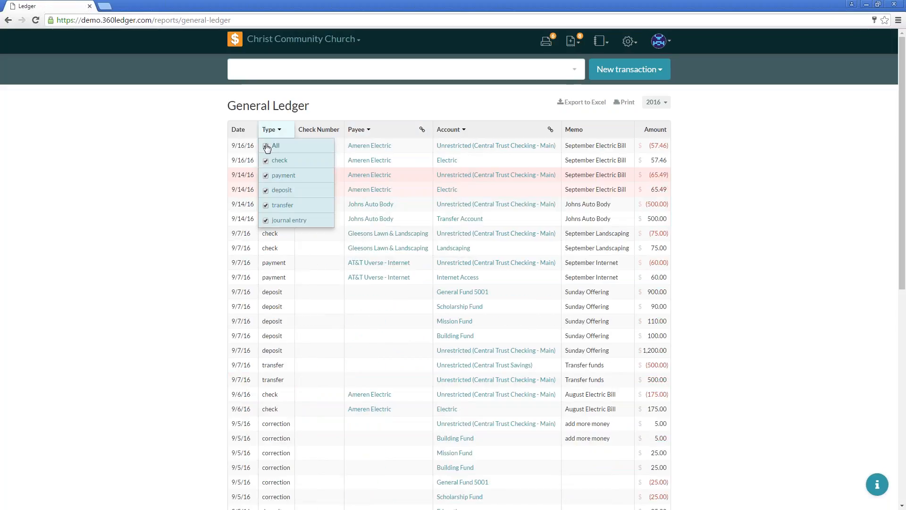
Group the 2016 General Ledger by payee and look through the entries without a payee down to the AT&T Uverse - Internet section
left_click(422, 130)
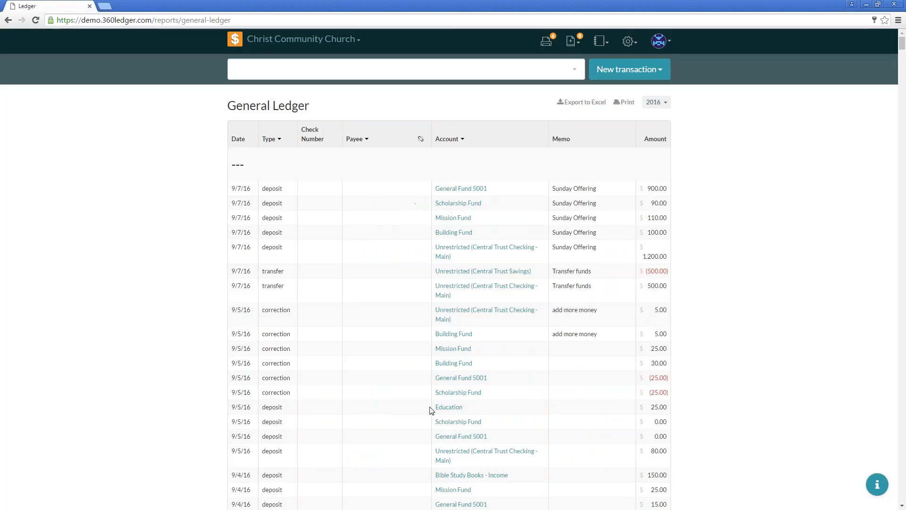
scroll(405, 389, "down", 15)
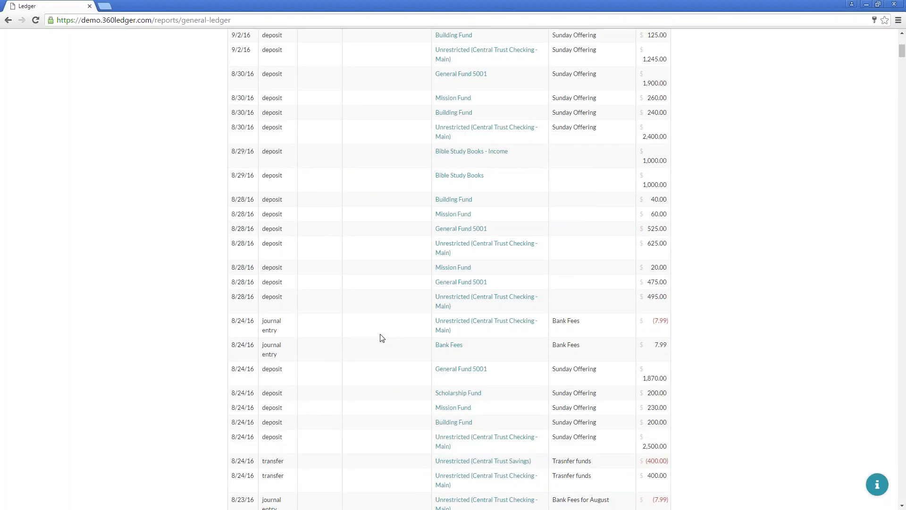
scroll(378, 330, "down", 4)
scroll(417, 413, "down", 15)
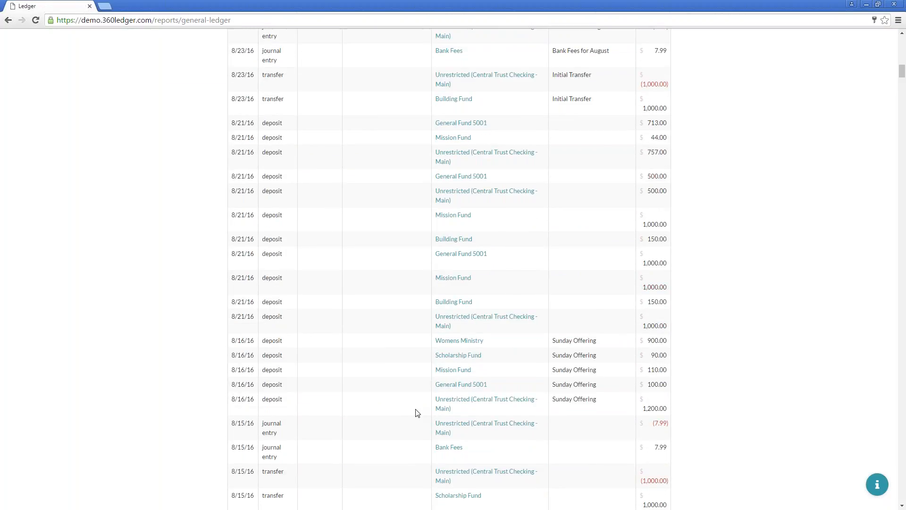
scroll(410, 409, "down", 20)
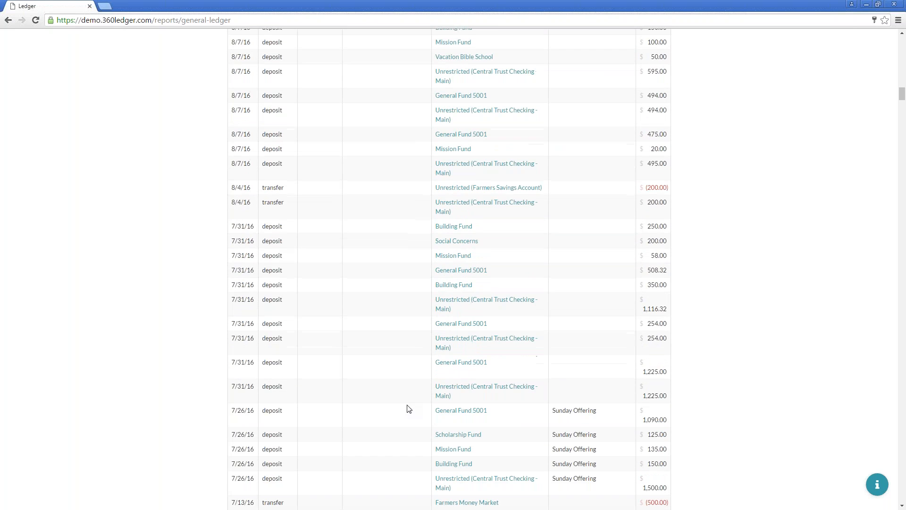
scroll(400, 397, "down", 20)
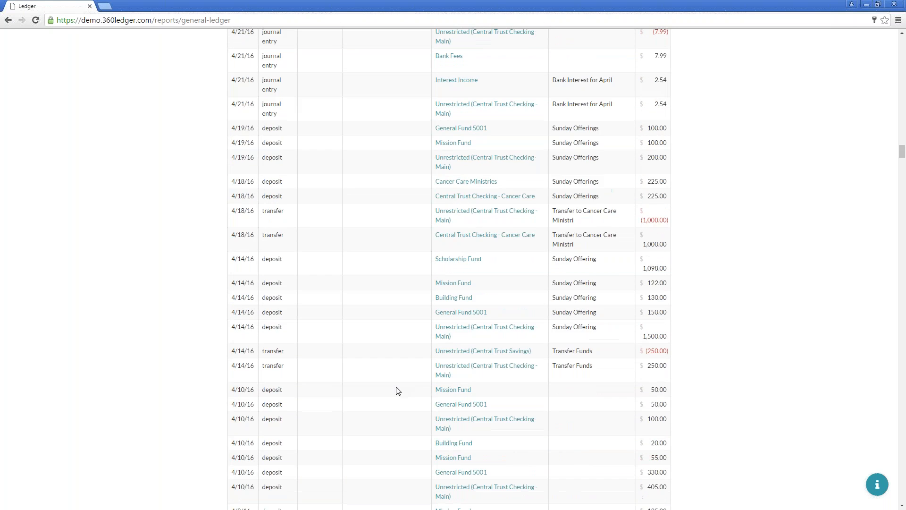
scroll(386, 373, "down", 20)
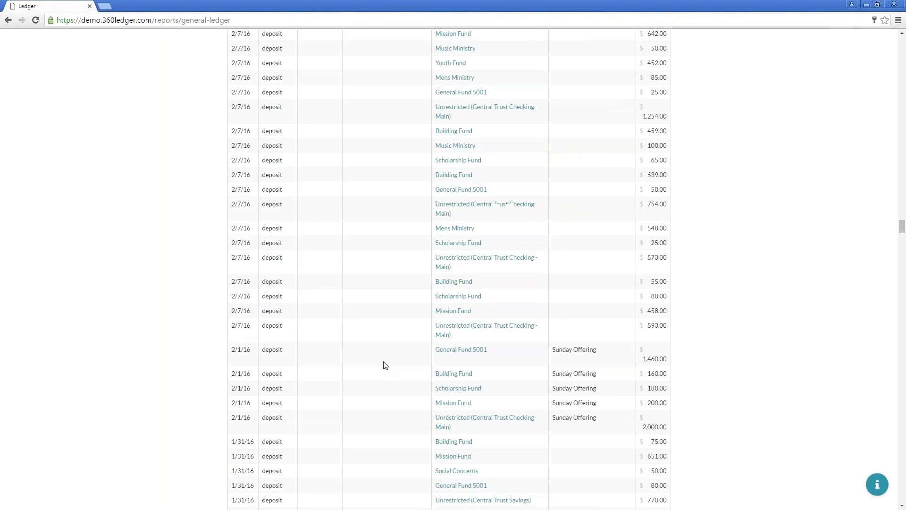
scroll(383, 364, "down", 20)
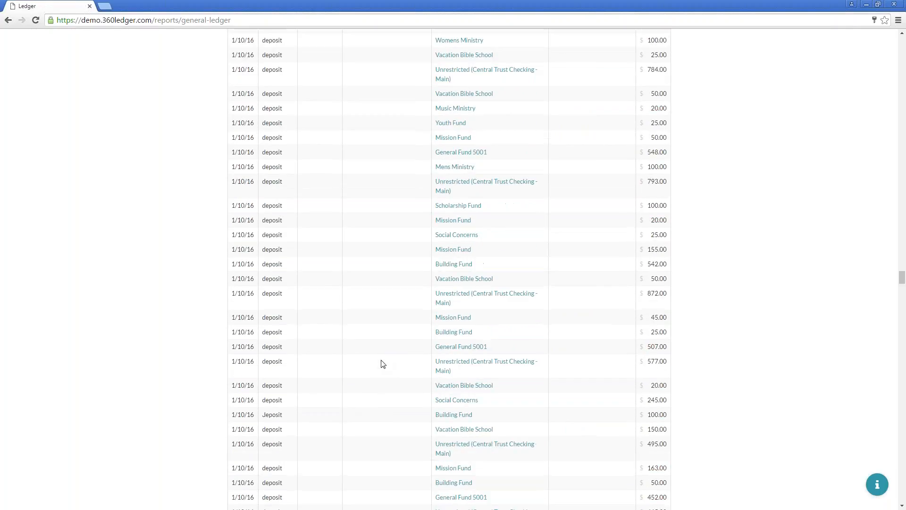
scroll(381, 302, "up", 5)
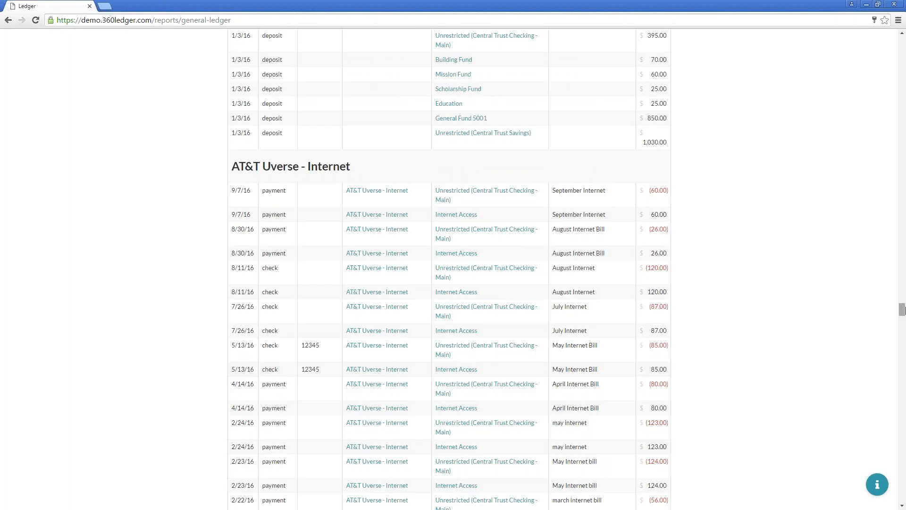
left_click_drag(901, 309, 900, 43)
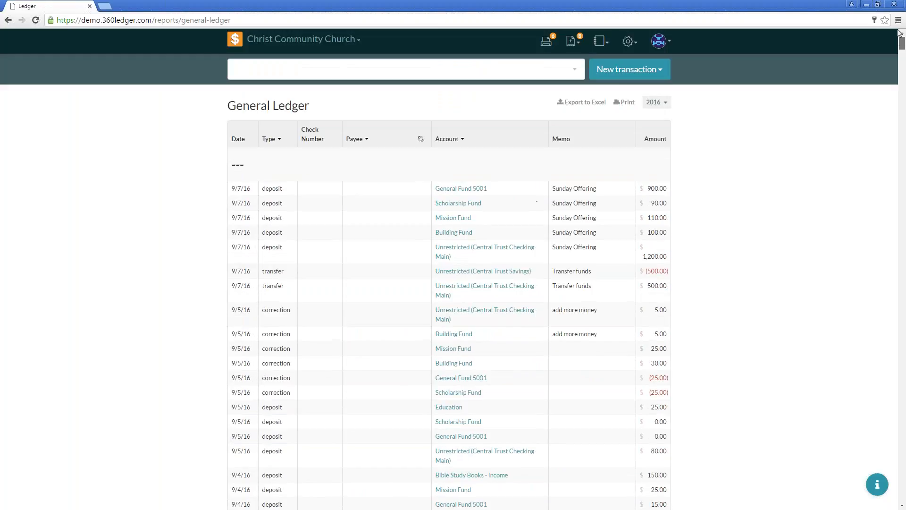
Try the Q1 2016 date range on the General Ledger, narrow it to January 2016, and reload the page
left_click(654, 103)
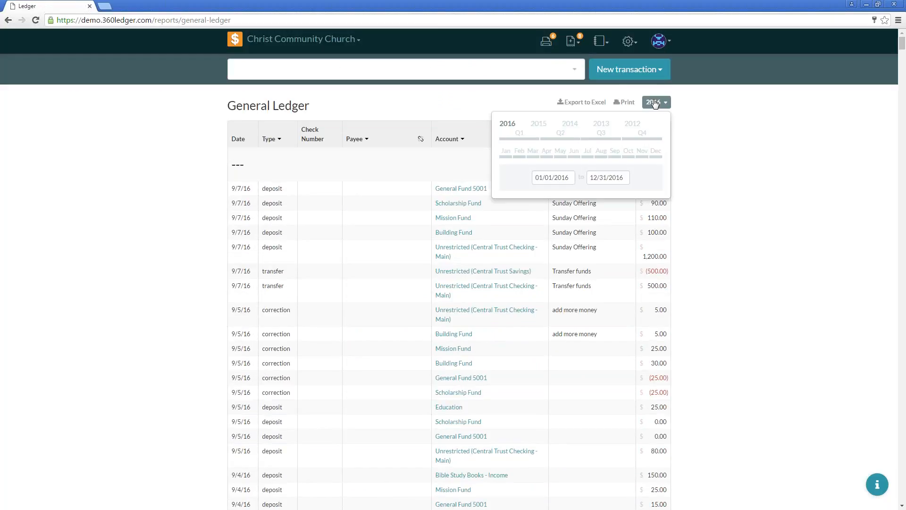
left_click(526, 139)
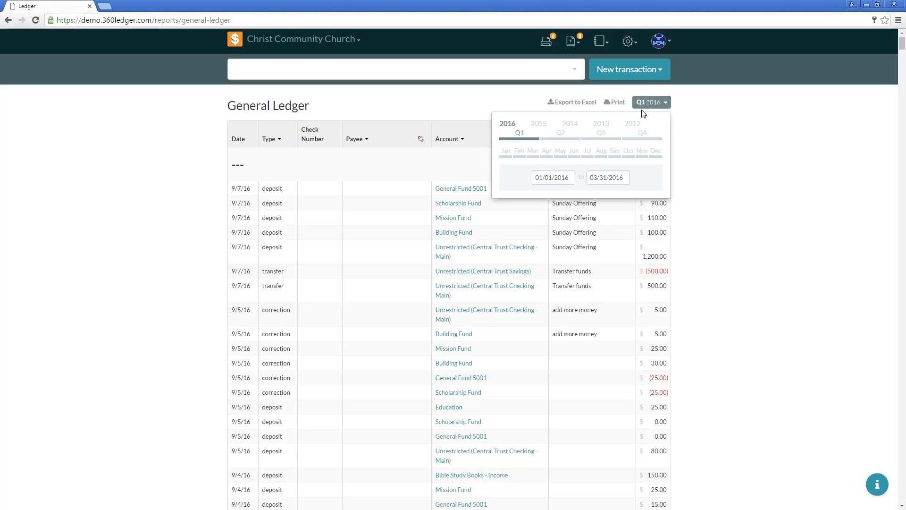
left_click(659, 103)
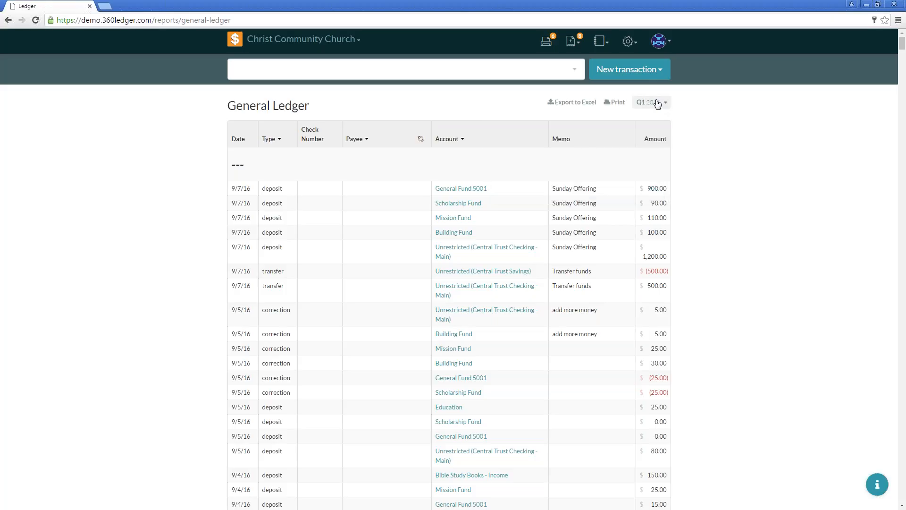
left_click(652, 103)
left_click(508, 160)
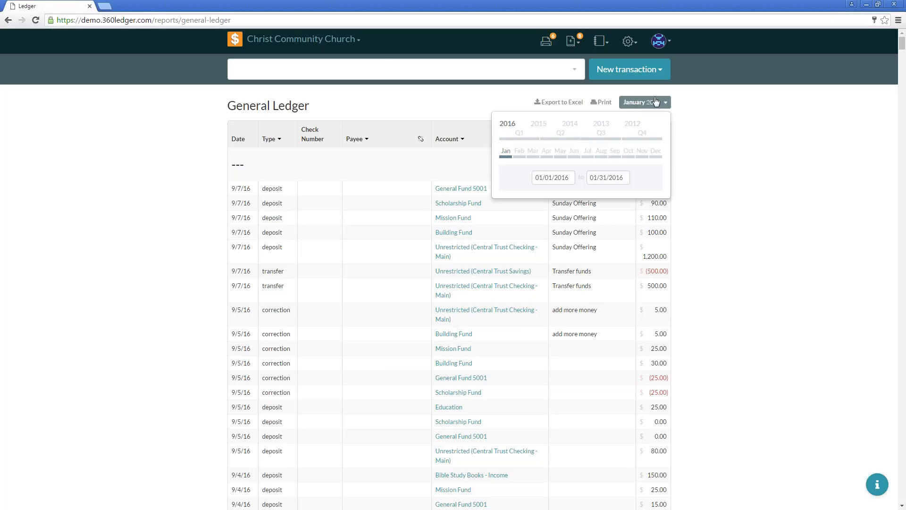
left_click(39, 25)
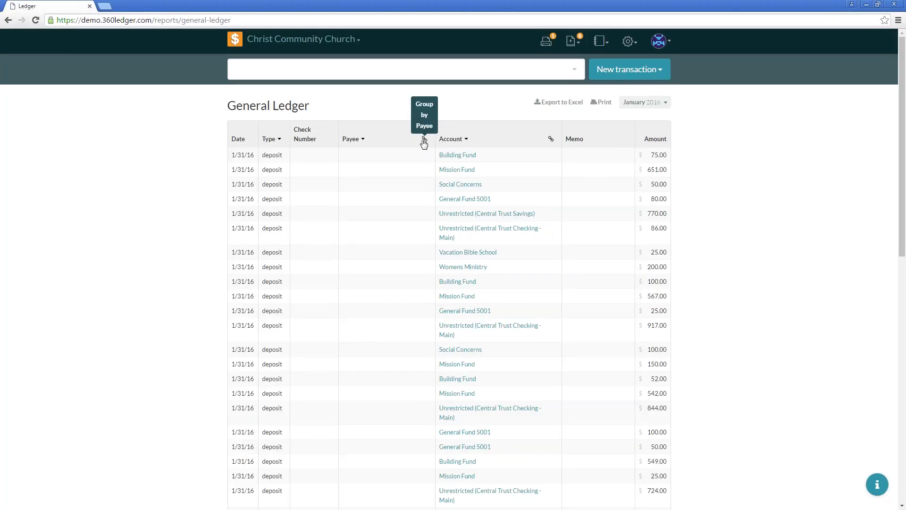
Group the January 2016 ledger entries by payee and review the AT&T Uverse, Allied Trash & Recycling, Ameren Electric and Century Link sections
scroll(890, 392, "down", 7)
scroll(885, 395, "down", 4)
scroll(740, 376, "up", 11)
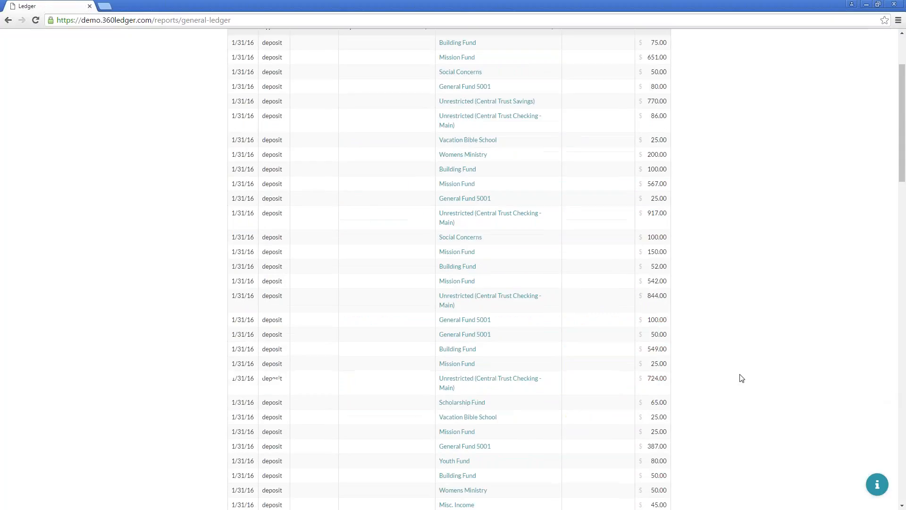
left_click(428, 141)
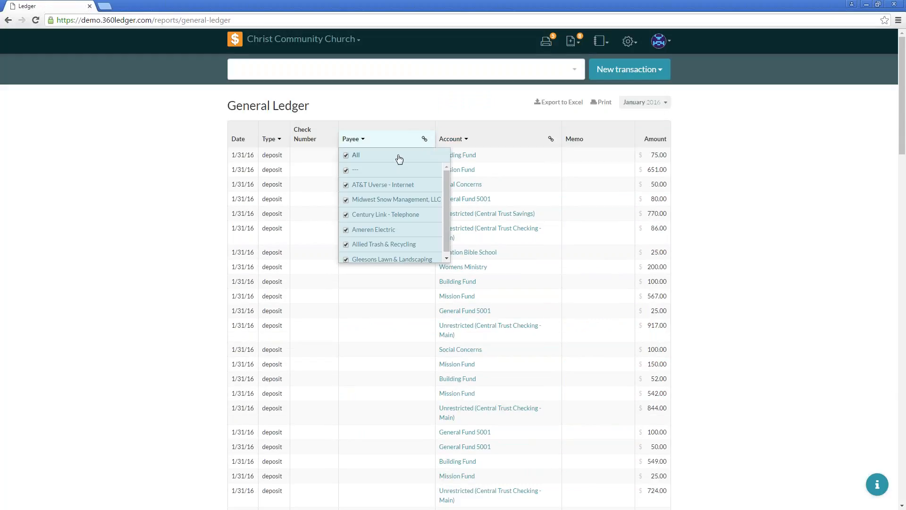
left_click(428, 140)
left_click(427, 142)
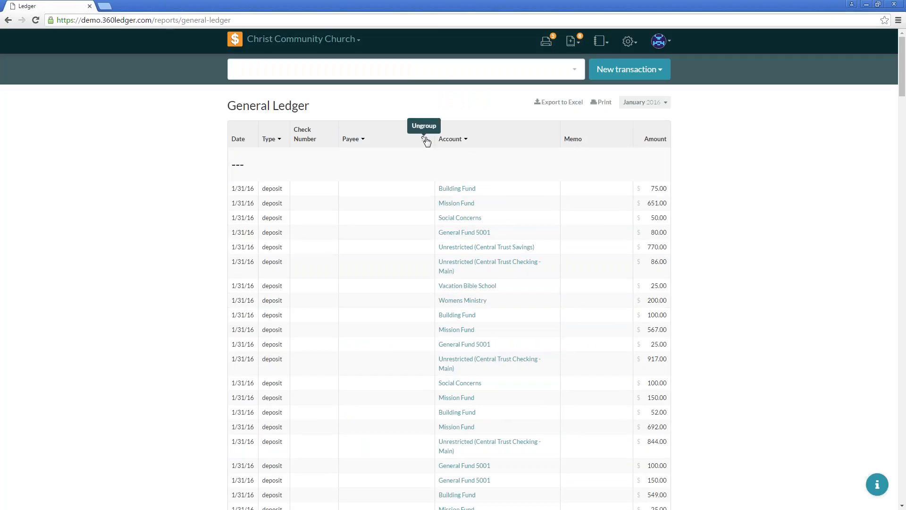
scroll(716, 197, "down", 1)
scroll(716, 197, "down", 20)
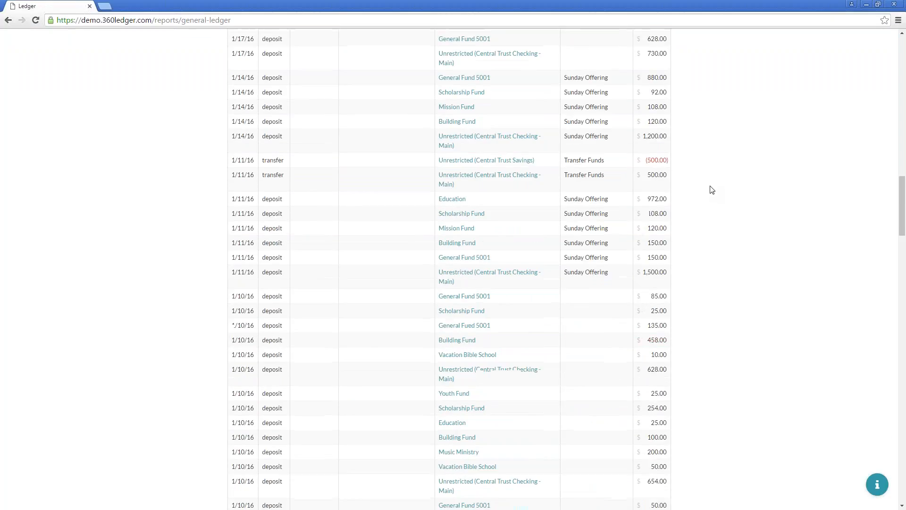
scroll(710, 184, "down", 10)
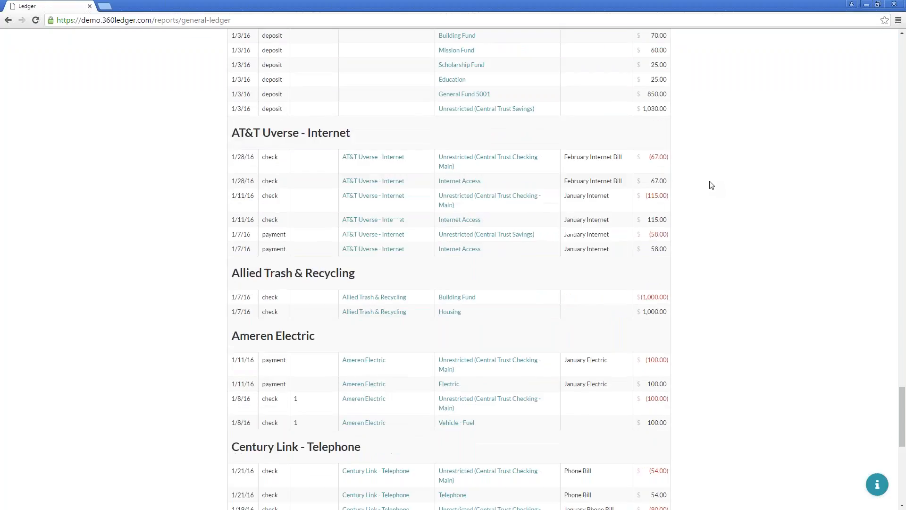
scroll(709, 184, "up", 3)
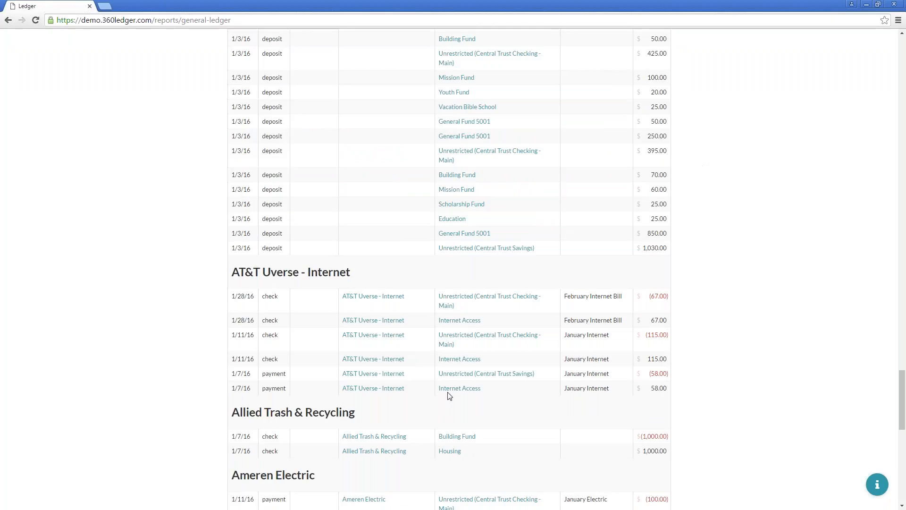
scroll(439, 323, "down", 3)
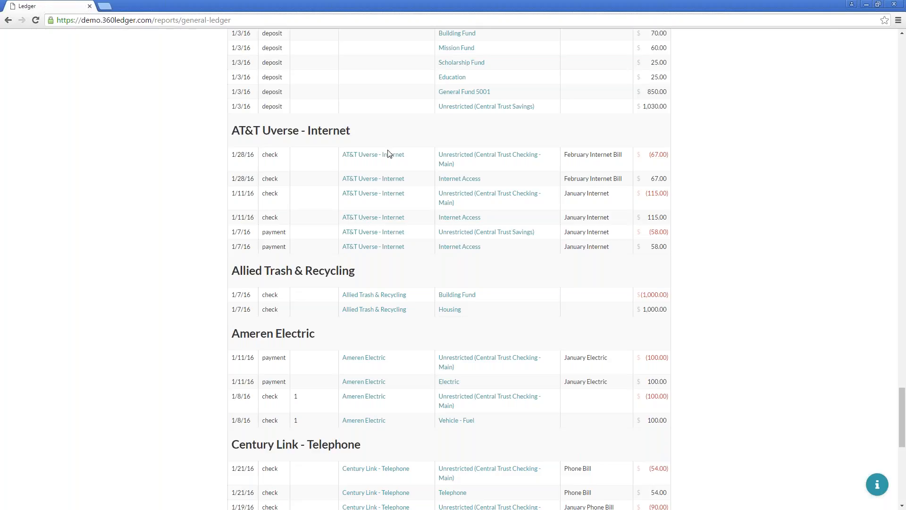
Remove the payee grouping from the January 2016 General Ledger and filter its accounts to General Fund 5001 only
left_click_drag(901, 422, 899, 64)
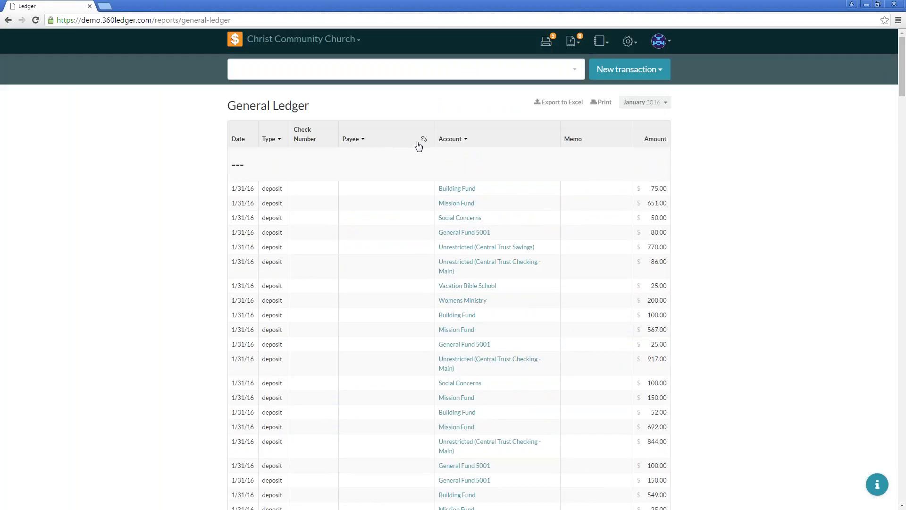
left_click(424, 139)
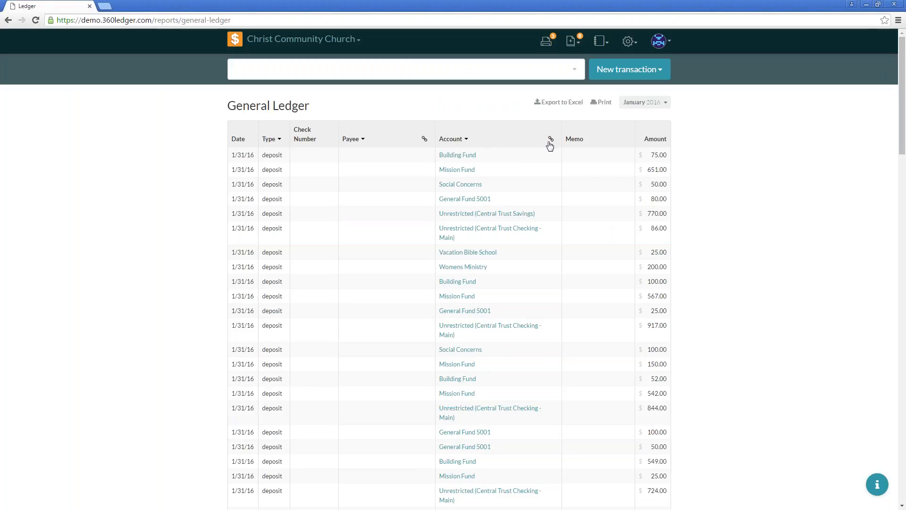
left_click(466, 140)
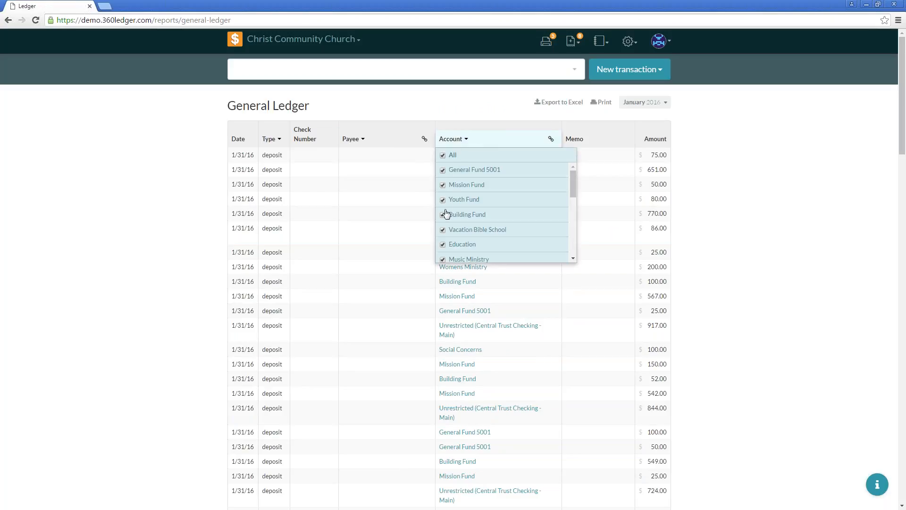
left_click(444, 156)
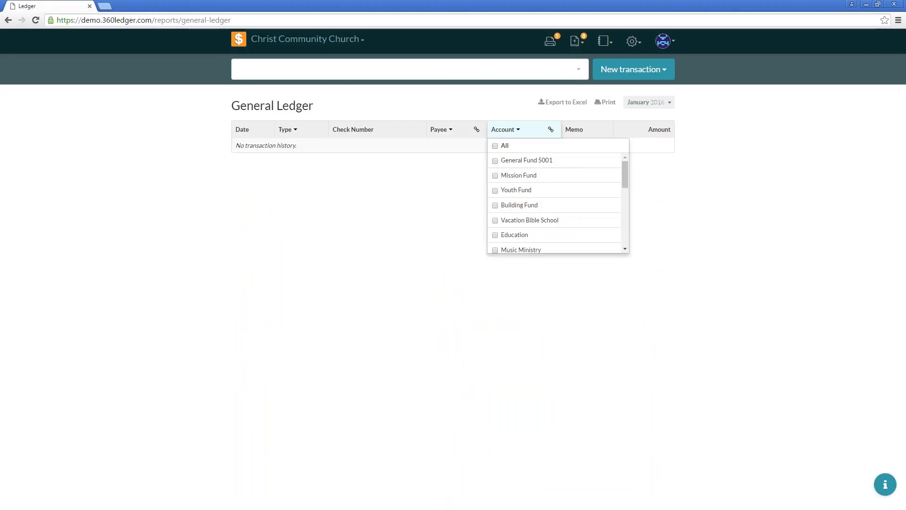
left_click(494, 163)
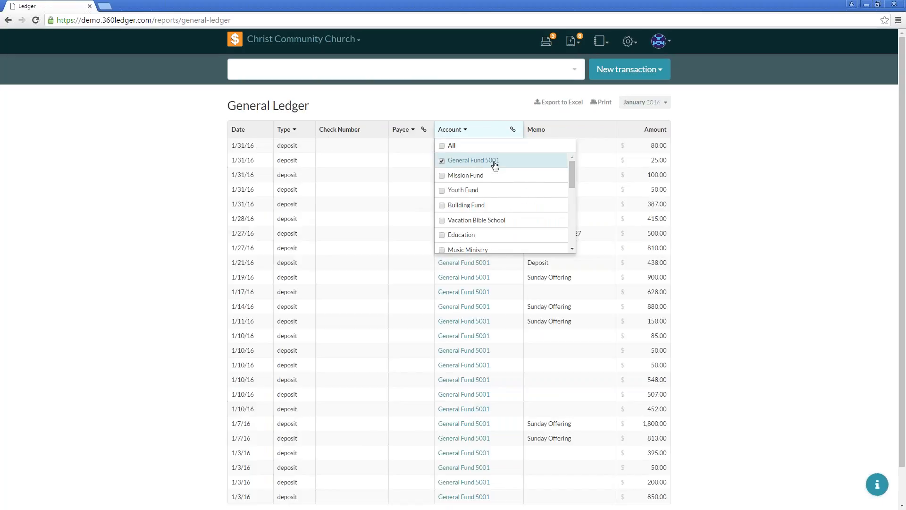
left_click(484, 133)
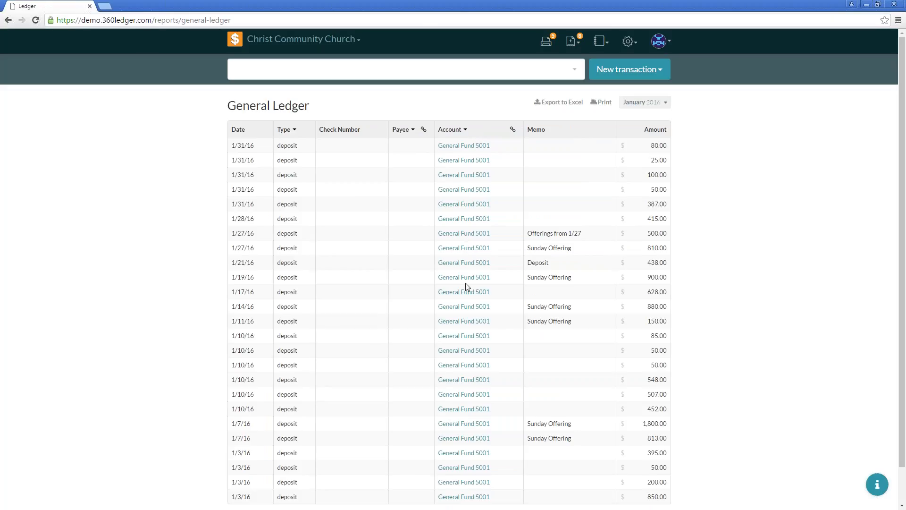
scroll(466, 288, "down", 2)
scroll(433, 460, "up", 2)
Group the General Ledger by account and reset the account filter to All
left_click(464, 130)
left_click(512, 130)
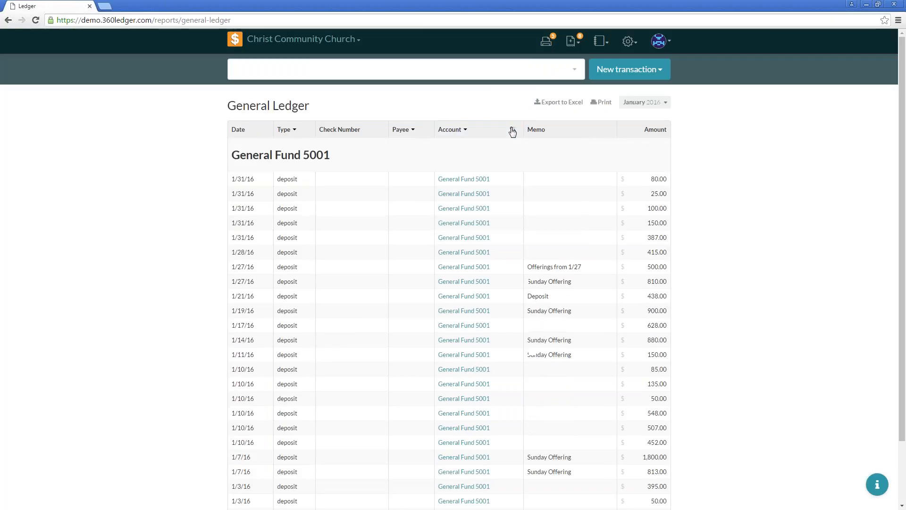
left_click(464, 129)
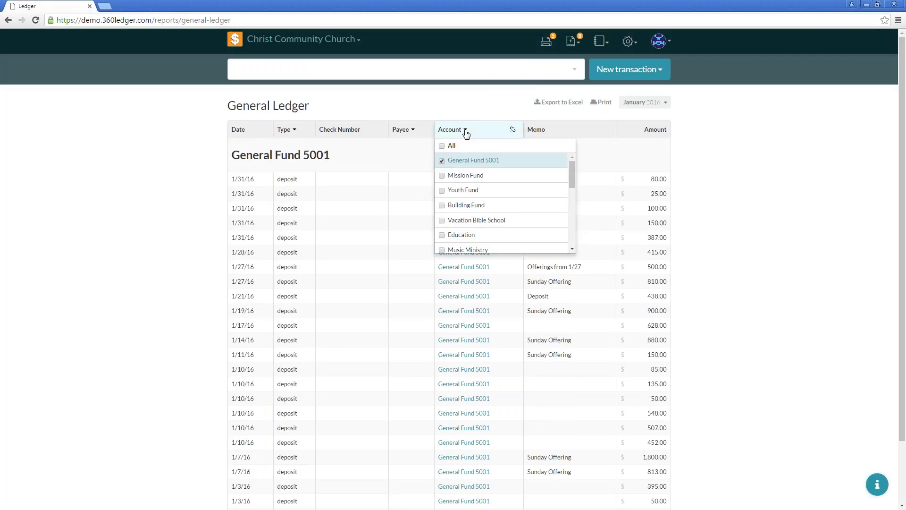
left_click(441, 146)
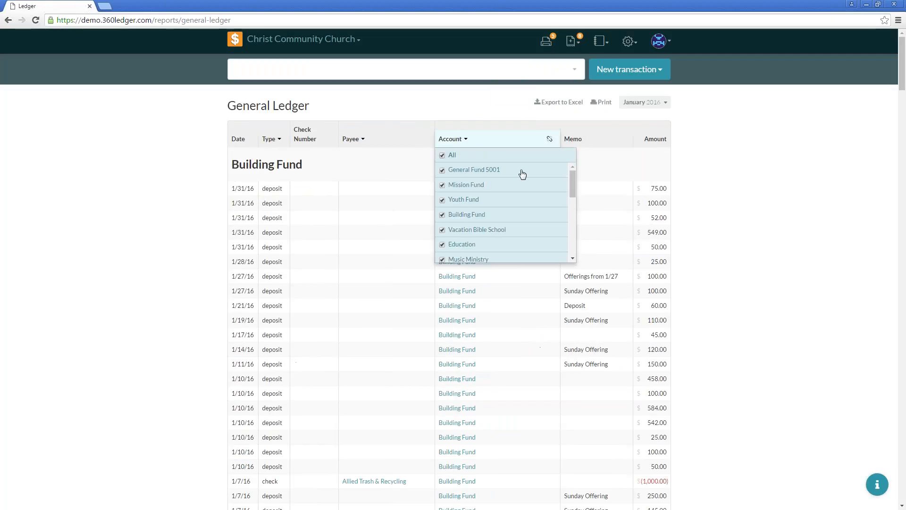
left_click(527, 141)
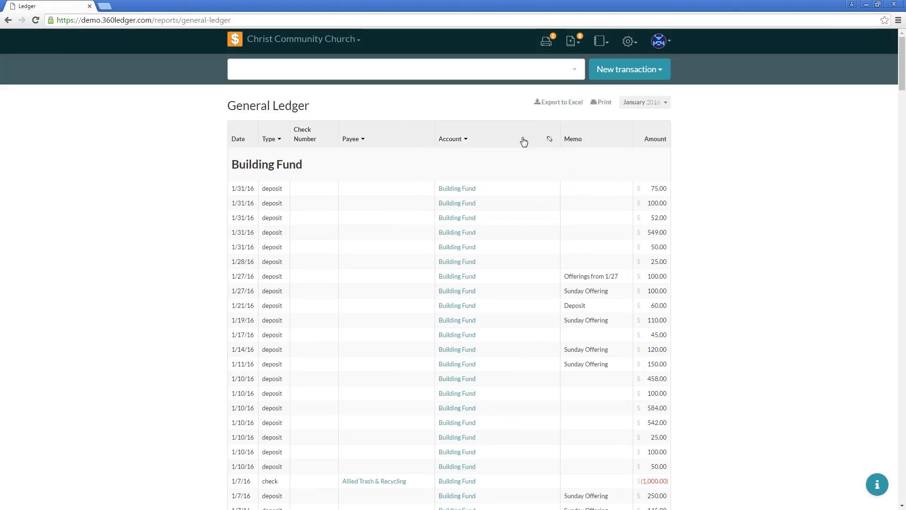
Look through the account groups of the January 2016 ledger from Building Fund down to Youth Fund
scroll(499, 191, "down", 2)
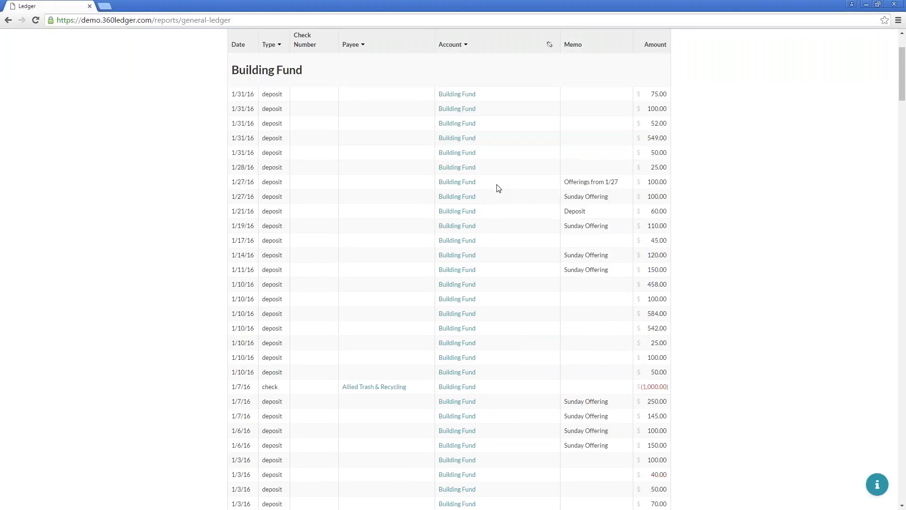
scroll(494, 207, "down", 5)
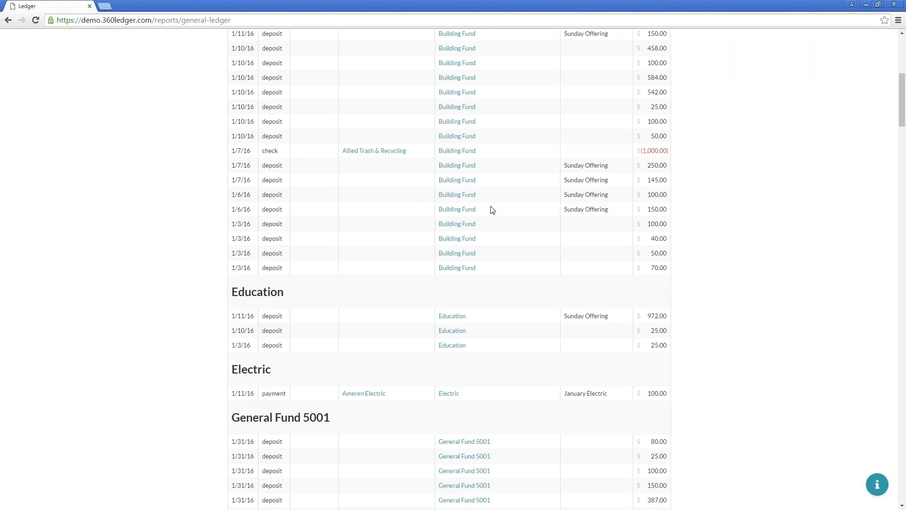
scroll(492, 210, "down", 20)
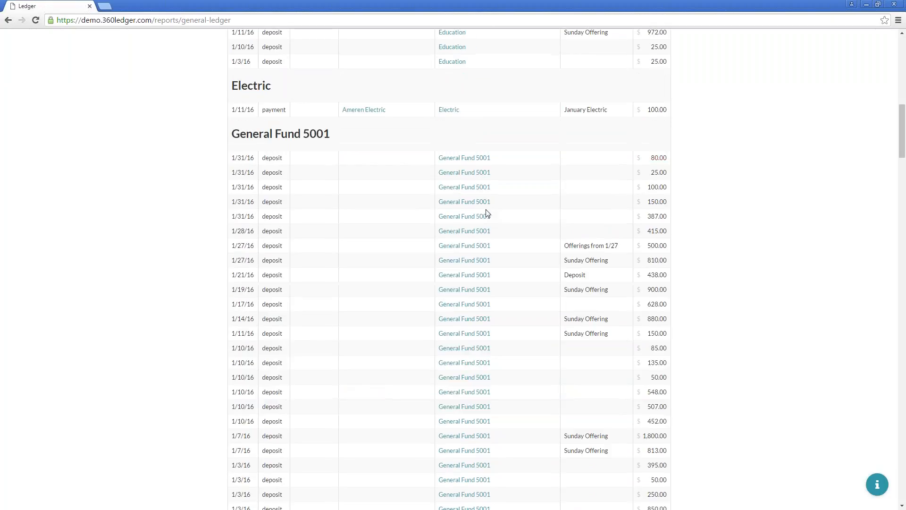
scroll(479, 217, "down", 20)
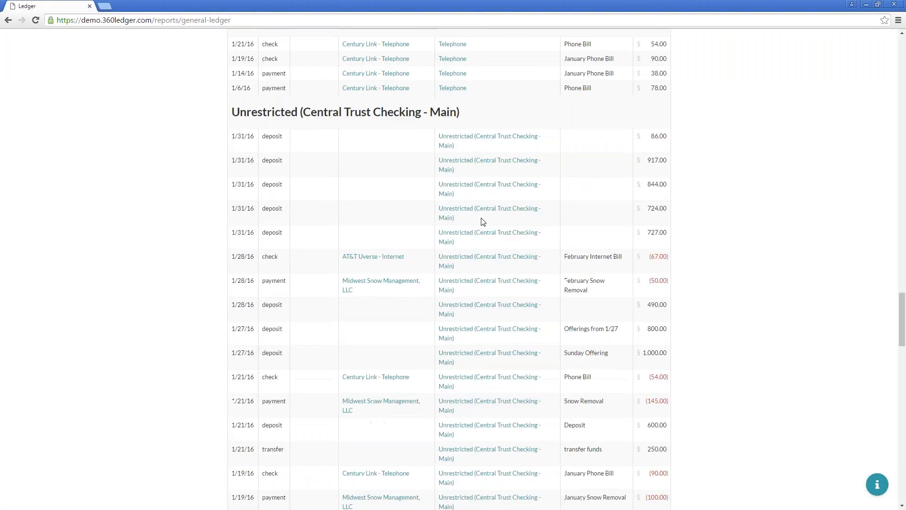
scroll(478, 217, "down", 9)
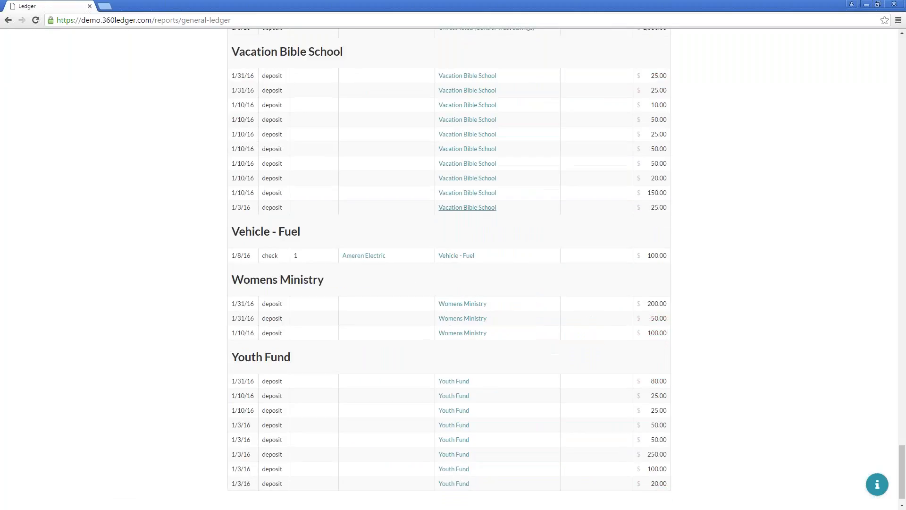
Remove the account grouping and set the General Ledger's date range to the full year 2016
left_click_drag(899, 494, 847, 58)
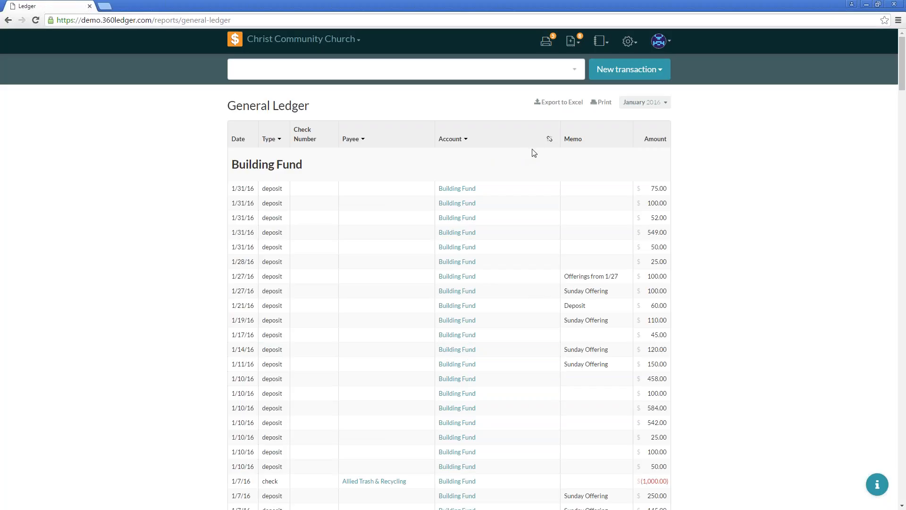
left_click(550, 141)
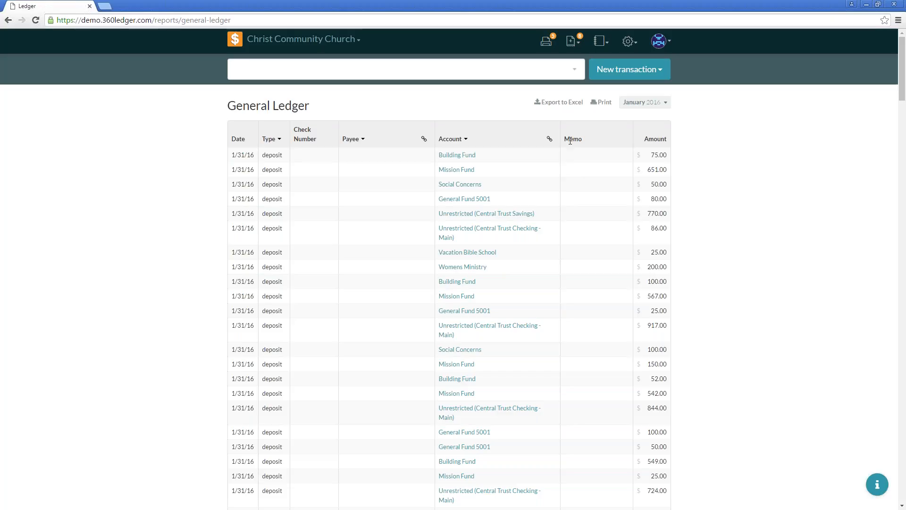
left_click(636, 104)
left_click(508, 125)
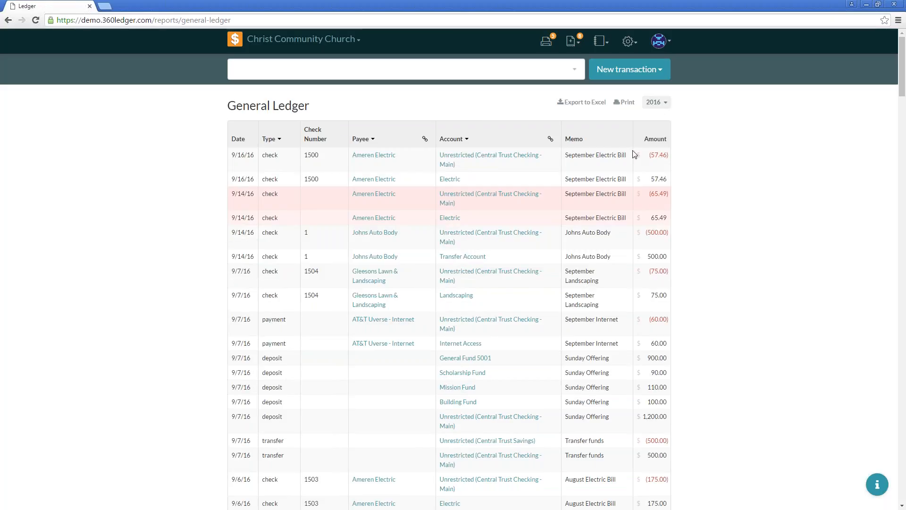
Export the 2016 General Ledger to Excel and open general-ledger.xlsx in a maximized window with editing enabled
left_click(589, 102)
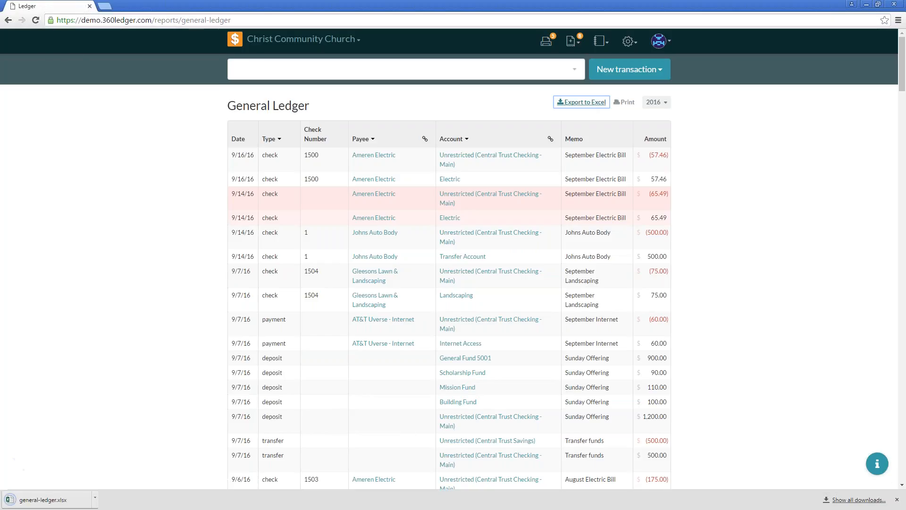
left_click(48, 500)
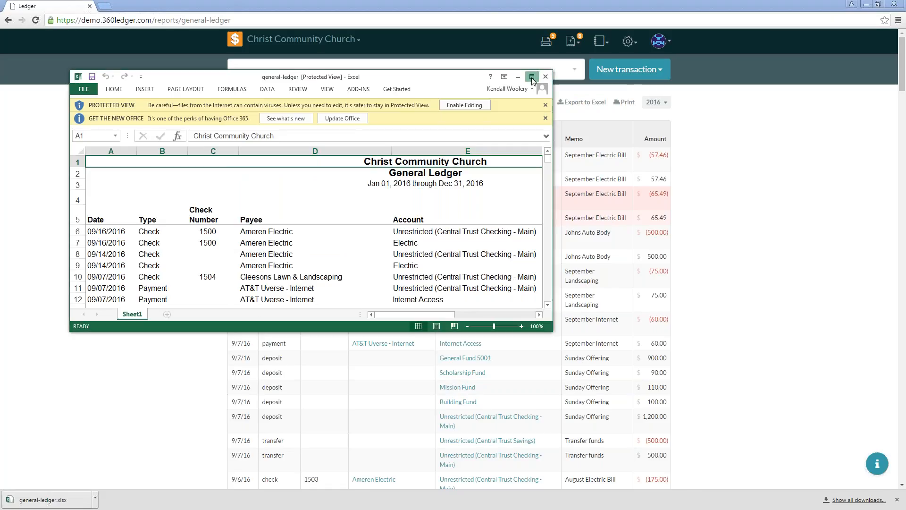
left_click(531, 77)
left_click(394, 34)
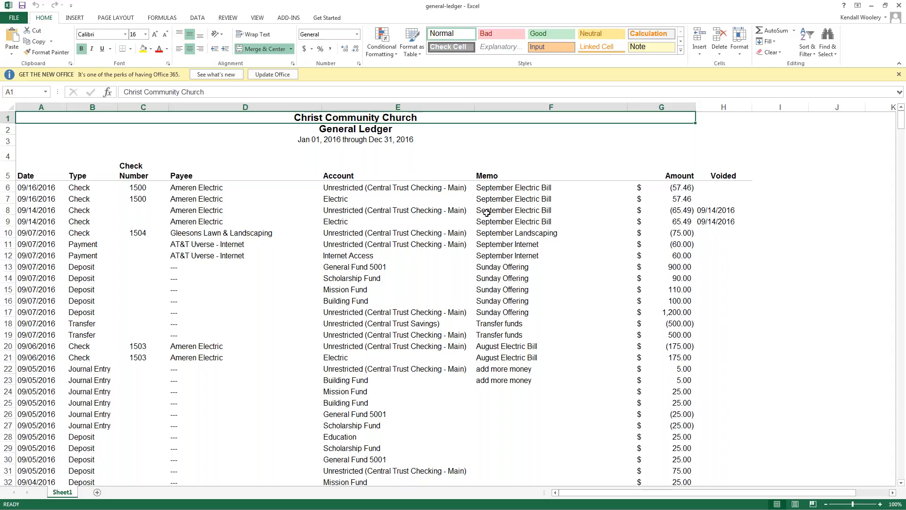
Look through the ledger entries in the exported worksheet and close the workbook
scroll(396, 390, "down", 4)
scroll(398, 390, "down", 20)
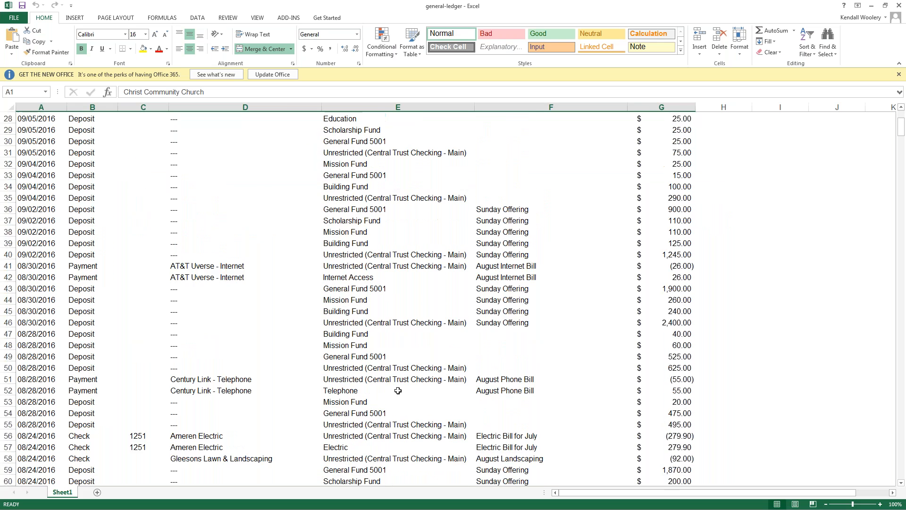
left_click_drag(902, 167, 902, 118)
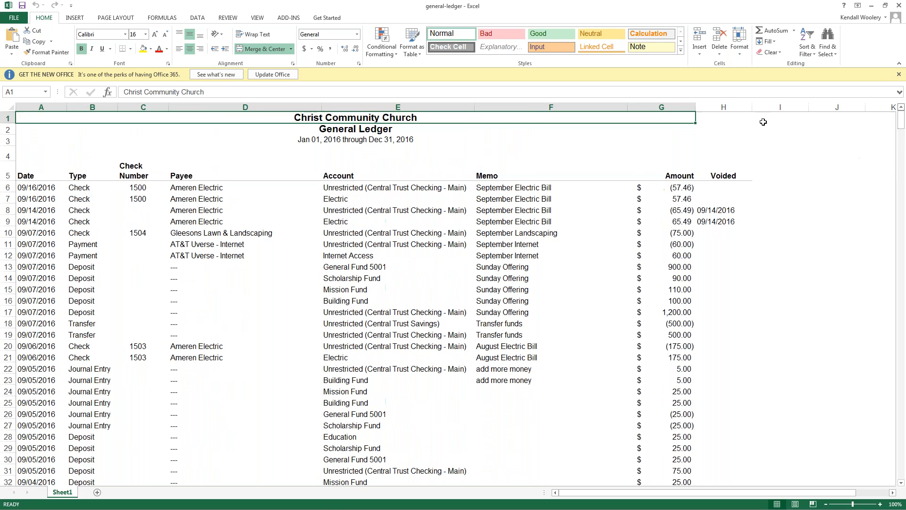
left_click(898, 6)
Preview the printout of the 2016 General Ledger and cancel the print
left_click(625, 103)
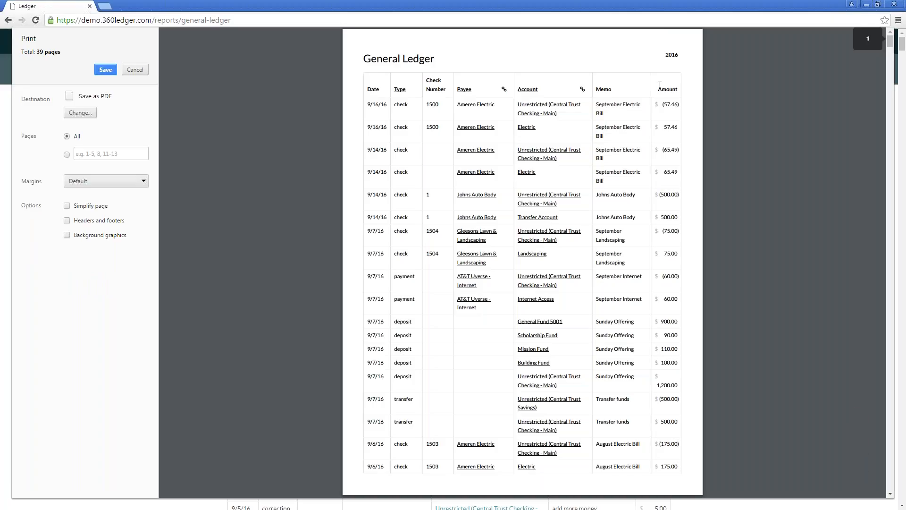
left_click(130, 70)
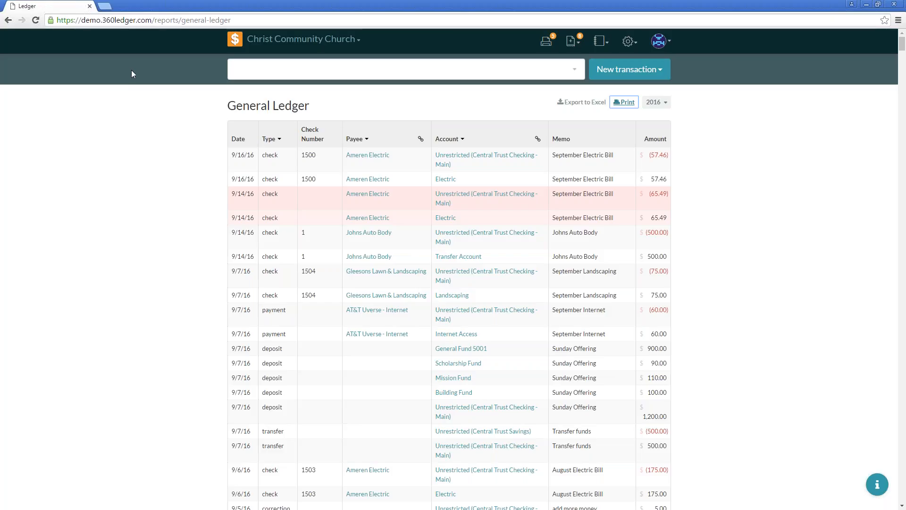
Open a blank check form, close it without saving, and go to the Print Queue
left_click(628, 42)
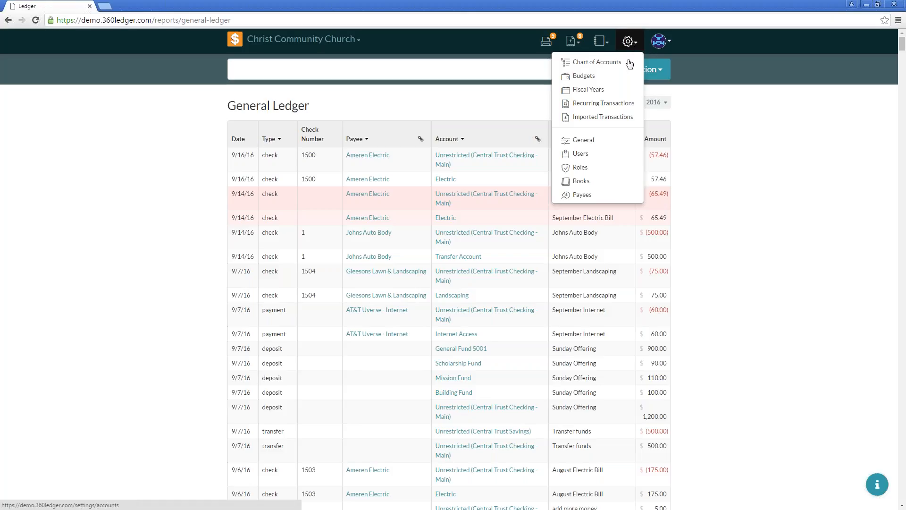
left_click(634, 77)
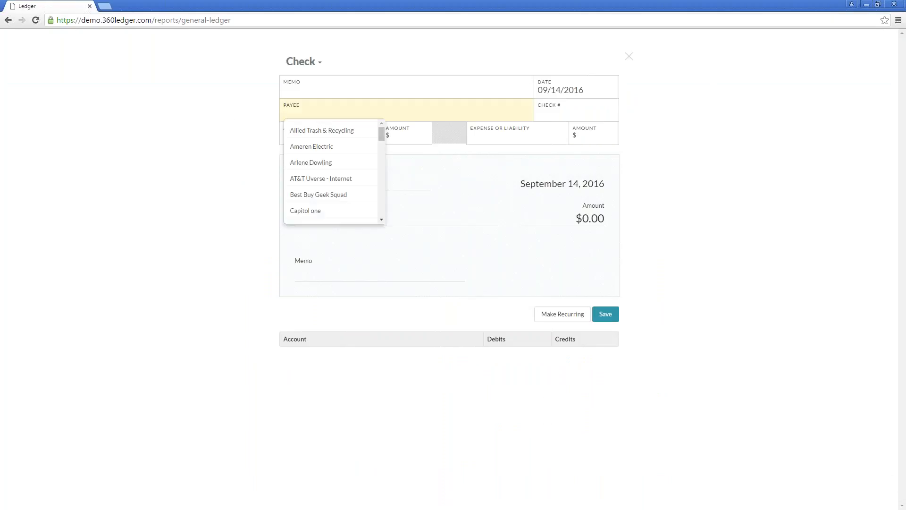
left_click(628, 56)
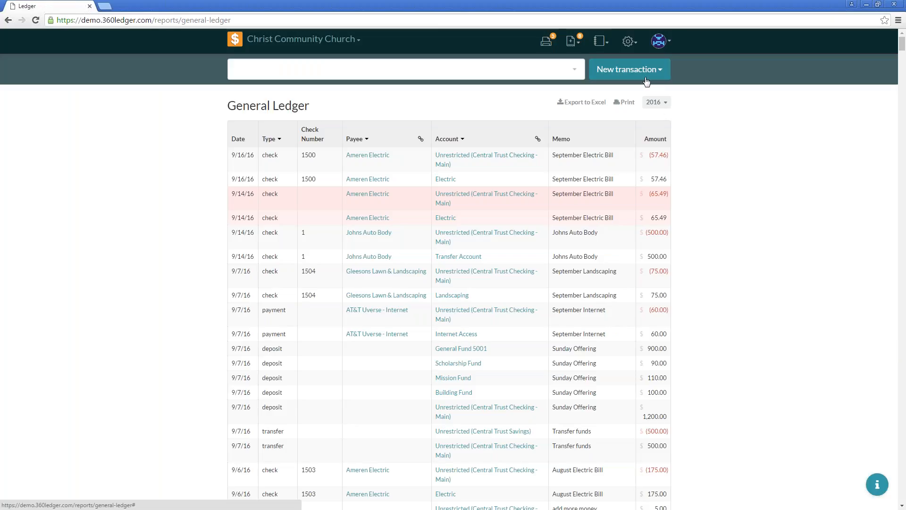
left_click(553, 47)
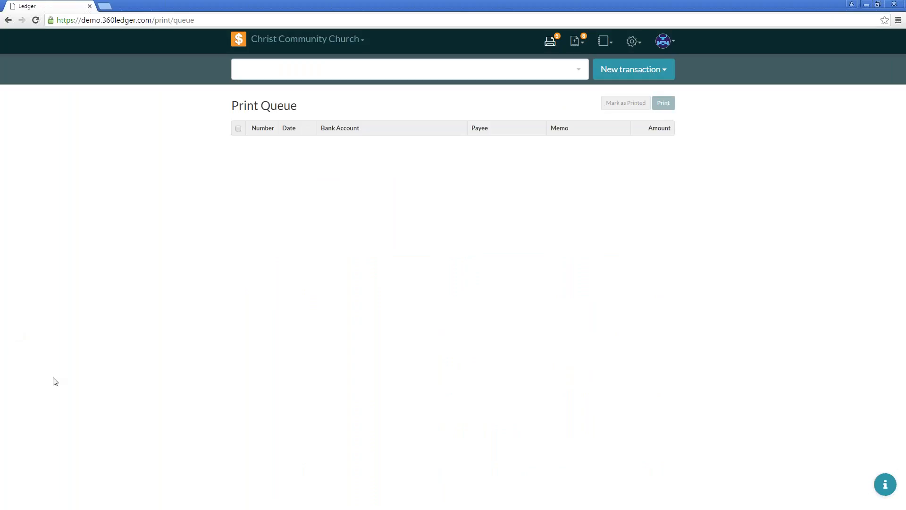
In the General Settings, keep the Middle check style, clear the use of two signature checks, and return to the home page
left_click(633, 41)
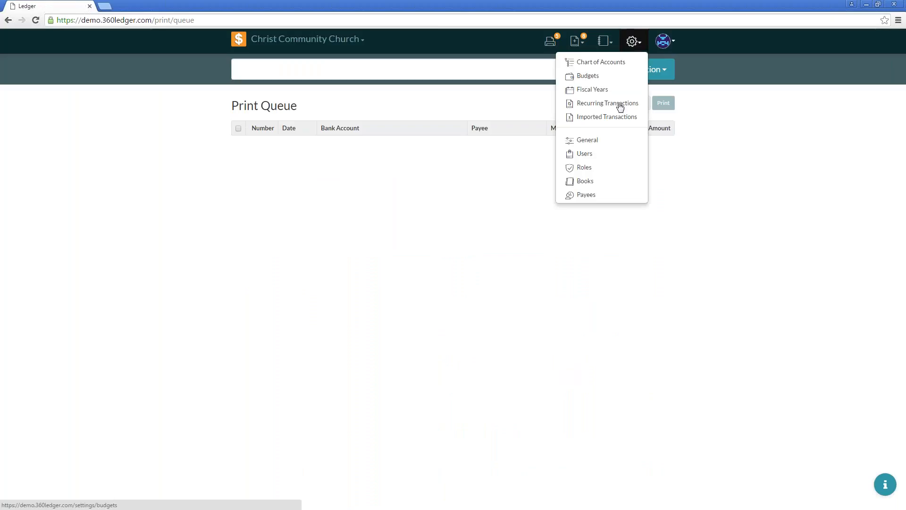
left_click(597, 141)
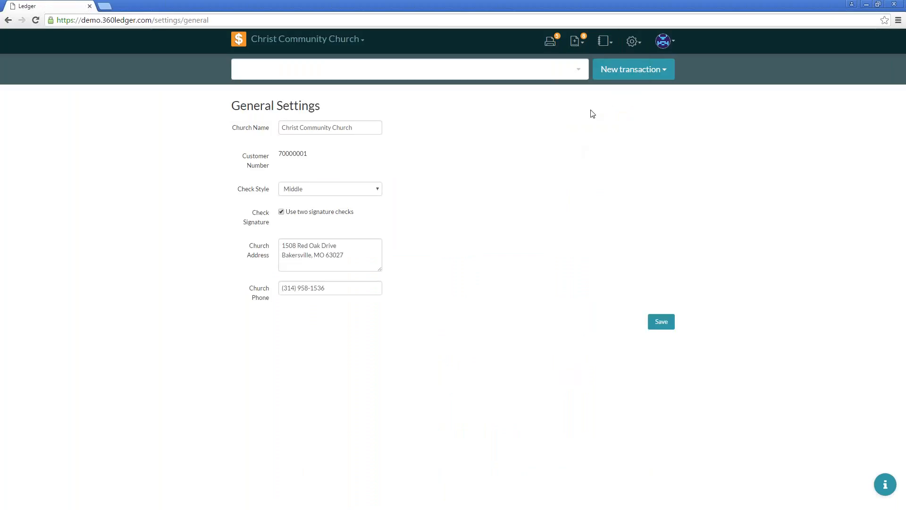
left_click(632, 42)
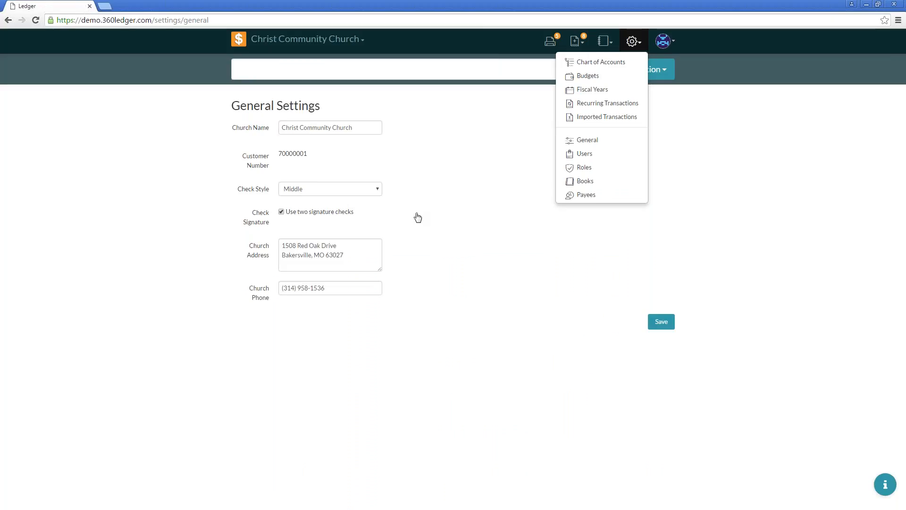
left_click(347, 192)
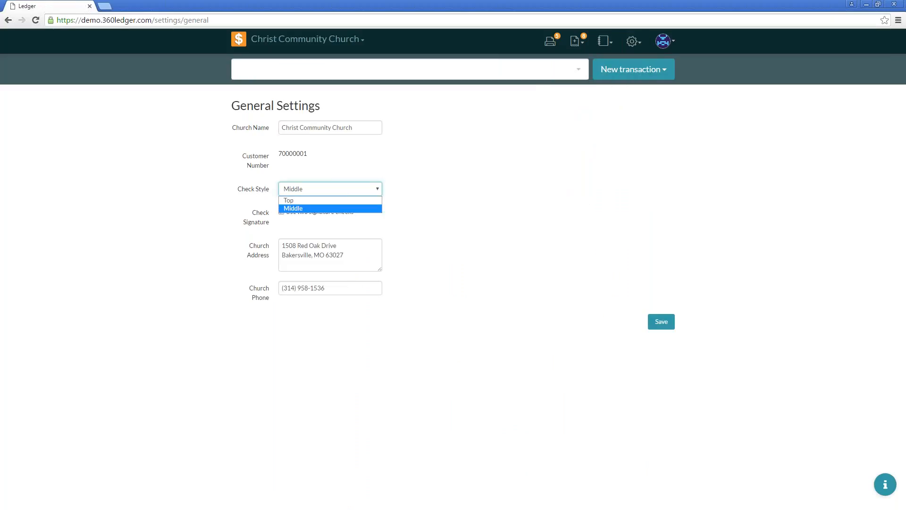
left_click(341, 208)
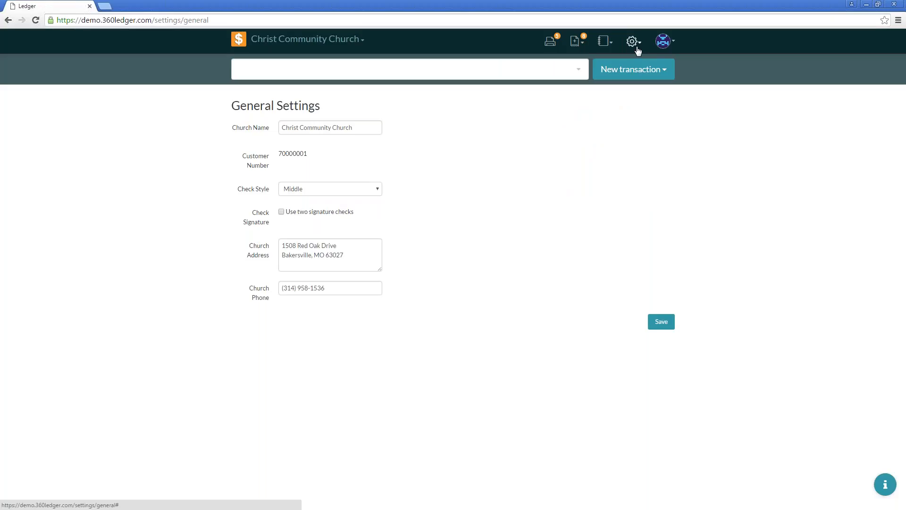
left_click(240, 44)
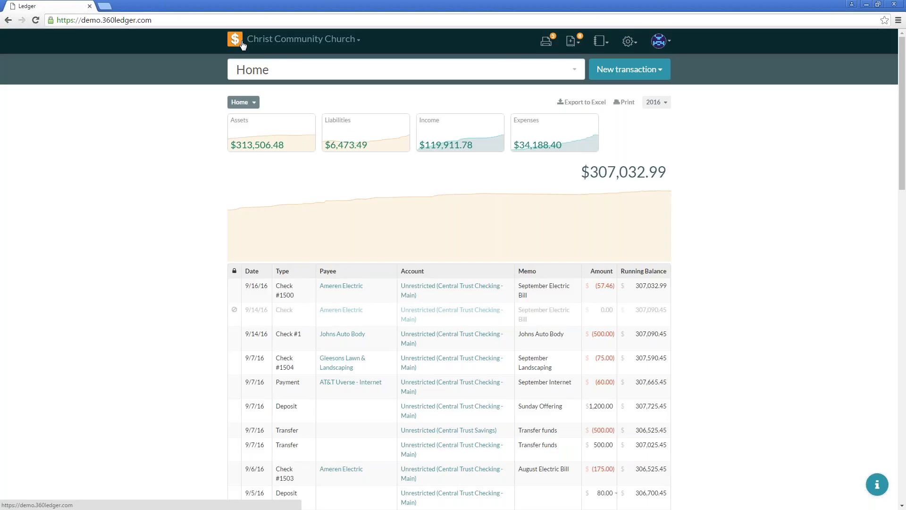
Delete the recurring Electric Bill check for $57.46 scheduled on the 14th of every month and dismiss the notification
left_click(627, 41)
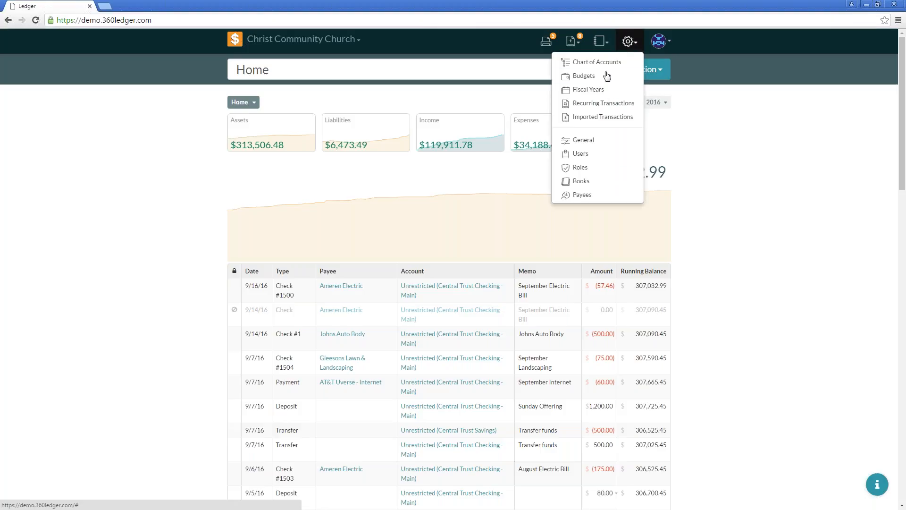
left_click(601, 103)
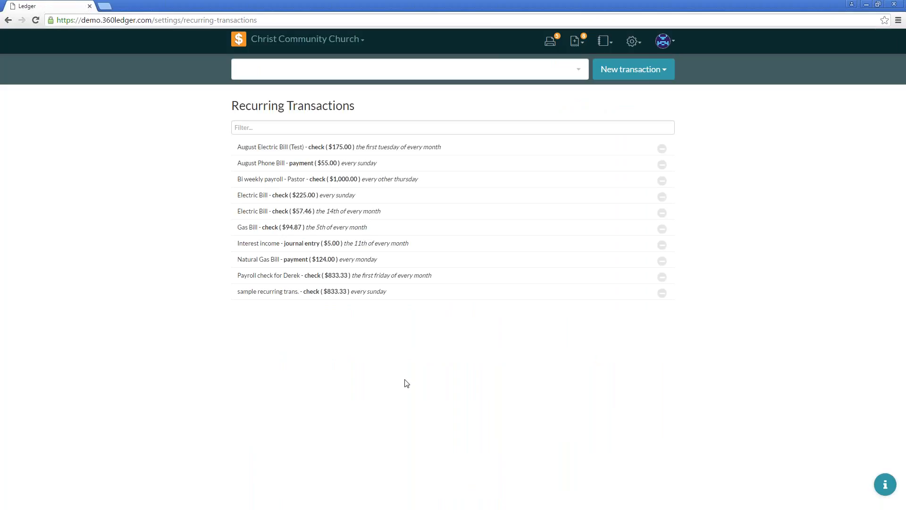
left_click(661, 214)
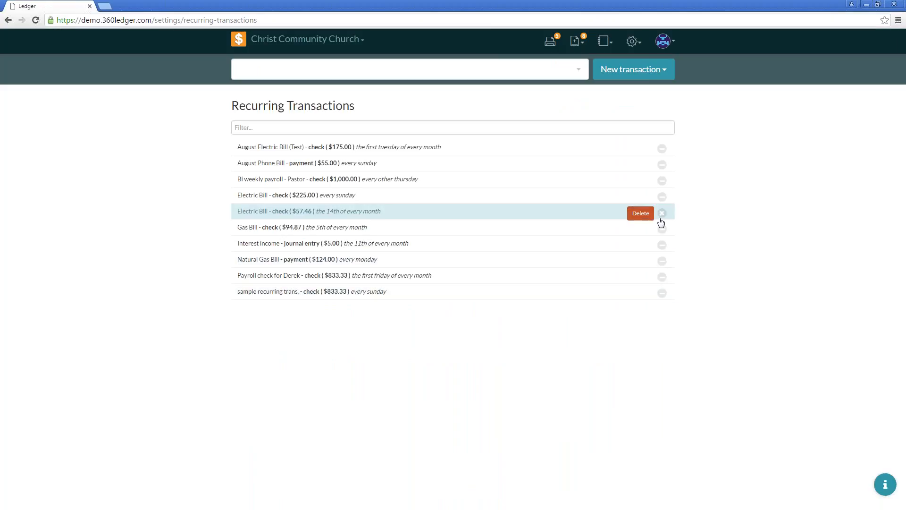
left_click(643, 214)
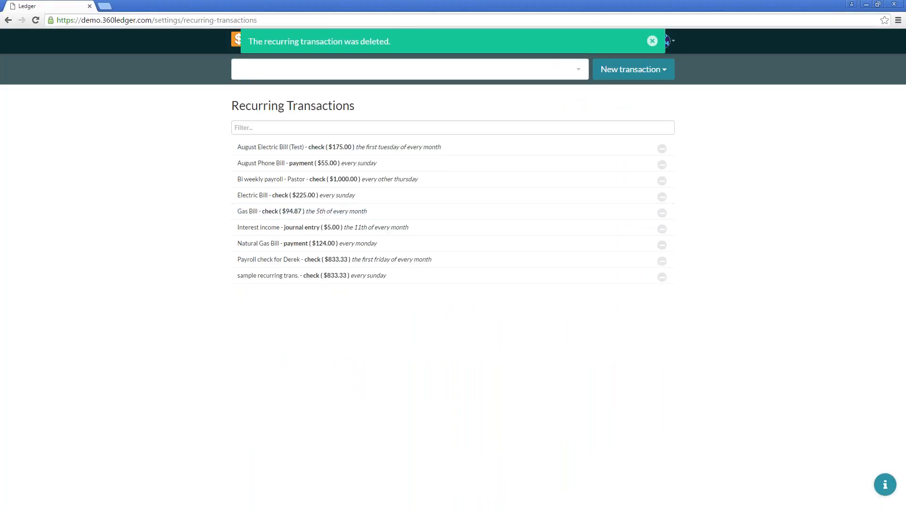
left_click(651, 43)
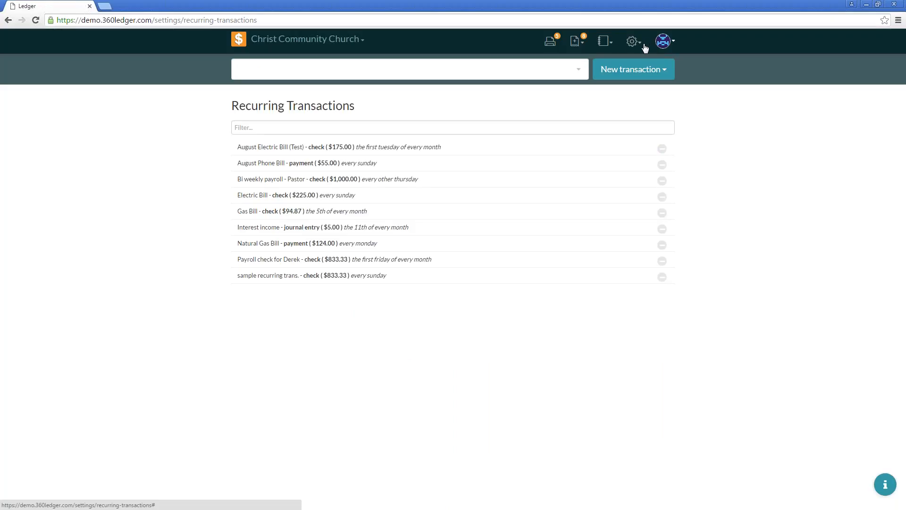
Open the General Ledger report
left_click(606, 42)
left_click(581, 62)
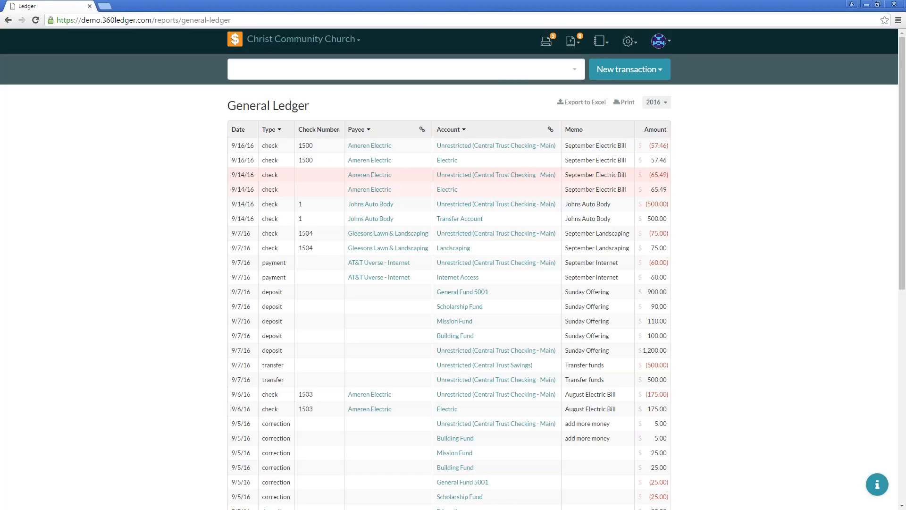
Switch to the PowerPoint training presentation and resume its slide show, advancing to the Training Manual slide
key("alt+Tab")
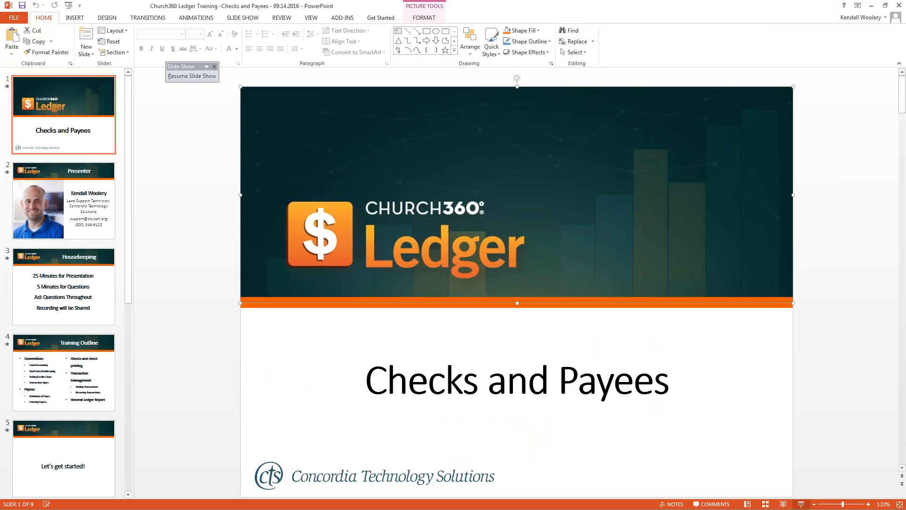
left_click(192, 76)
left_click(429, 453)
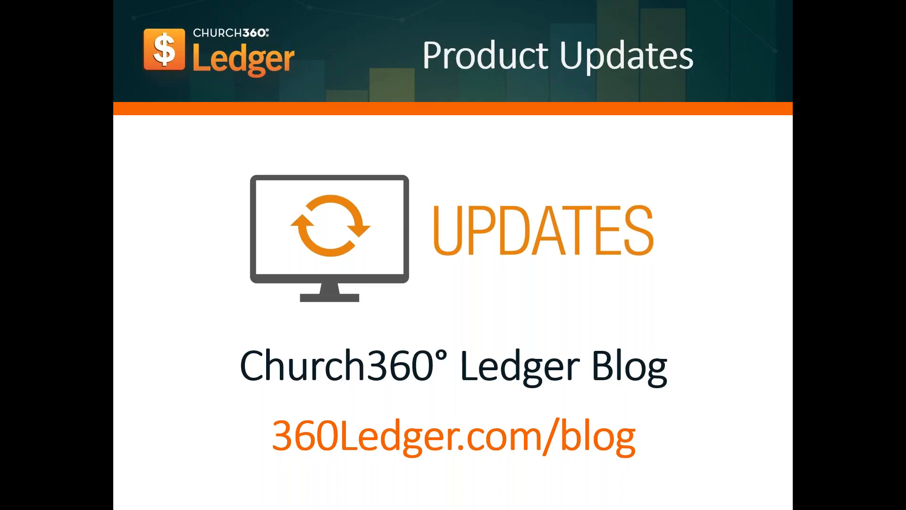
left_click(615, 426)
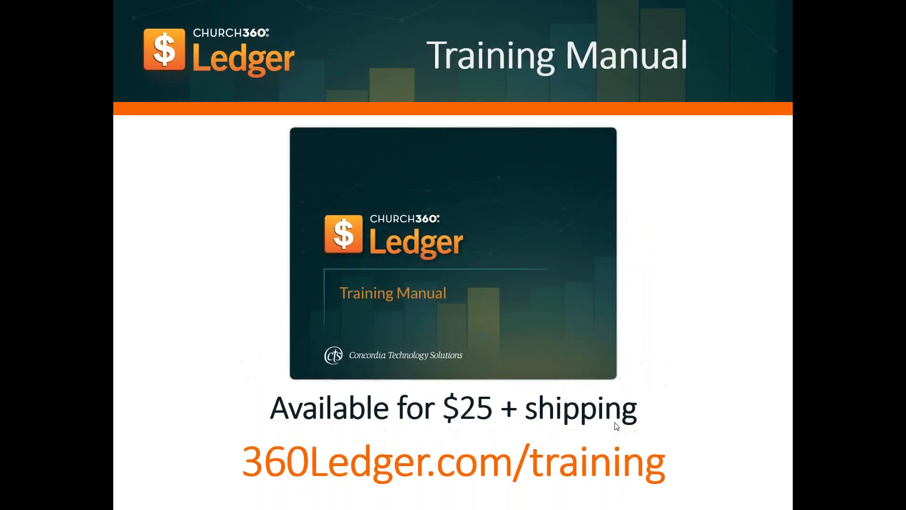